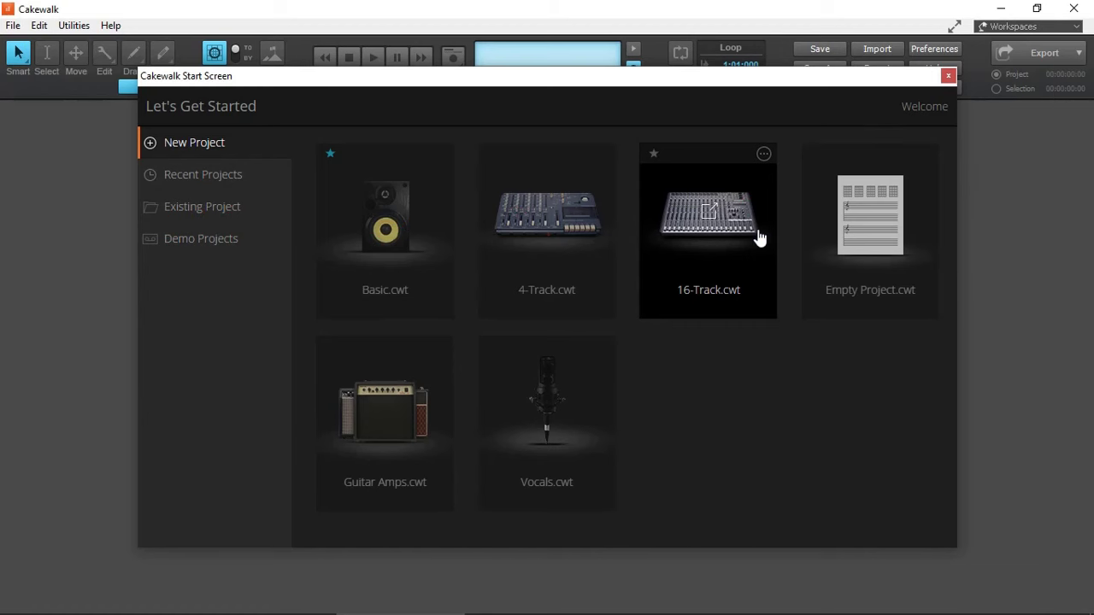
# Start an Empty Project.cwt project and hide the ProChannel, Inspector and Browser panes
pyautogui.click(870, 243)
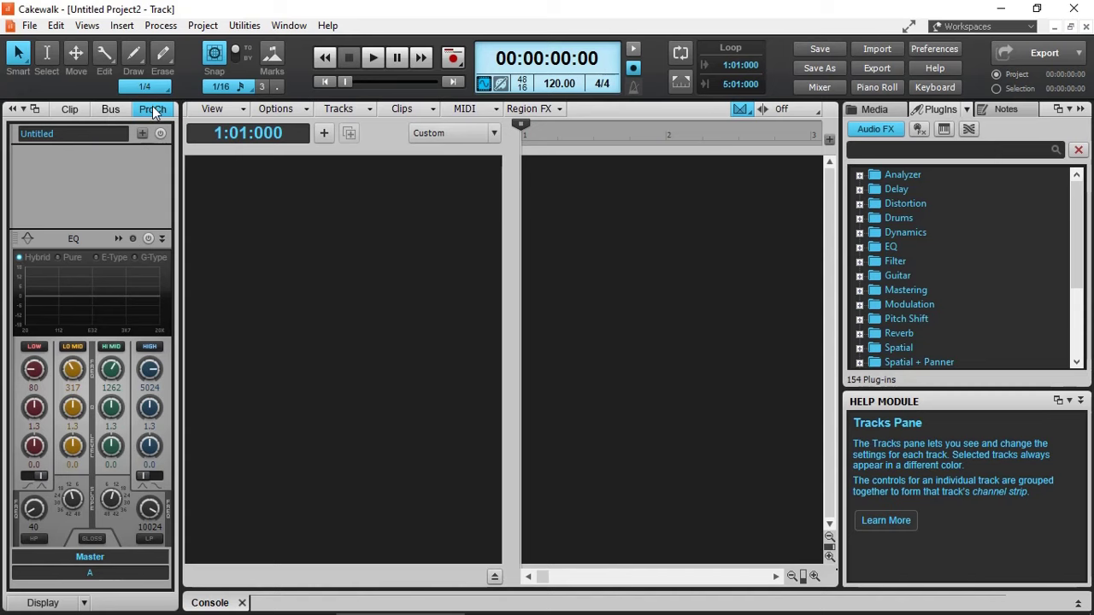
pyautogui.click(152, 109)
pyautogui.click(13, 109)
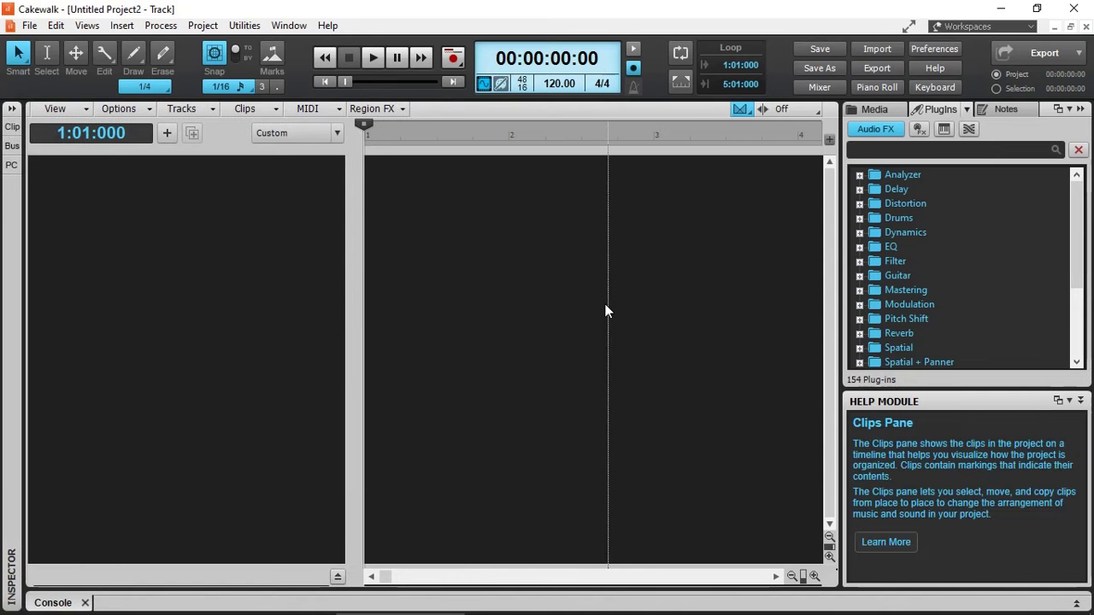
pyautogui.click(1082, 110)
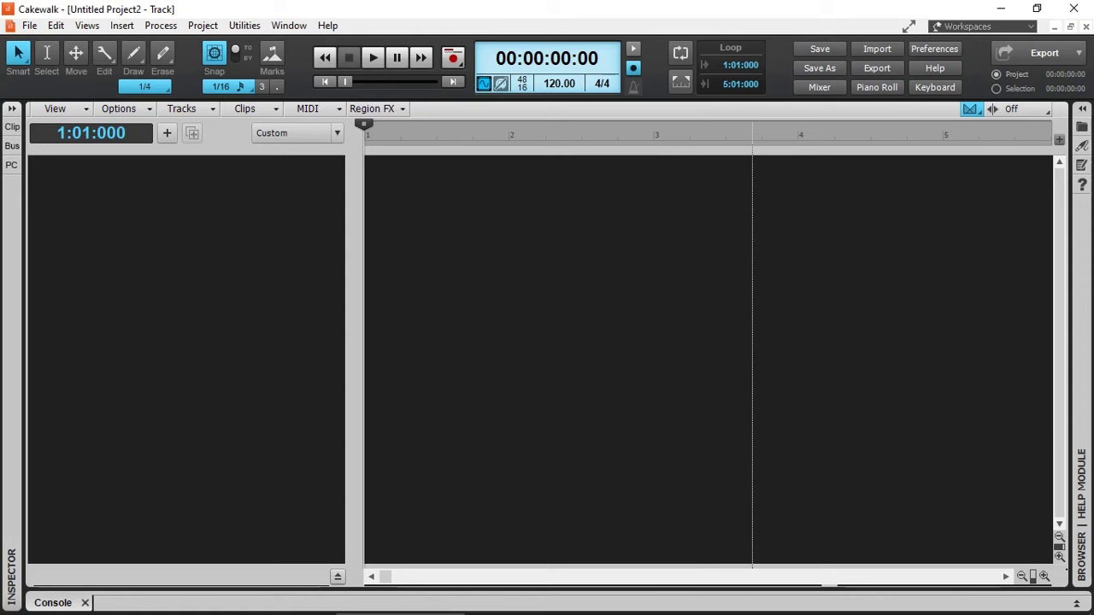
# Open the Preferences Surround page and browse the Surround Format list, keeping 5.1 (SMPTE/ITU)
pyautogui.click(58, 28)
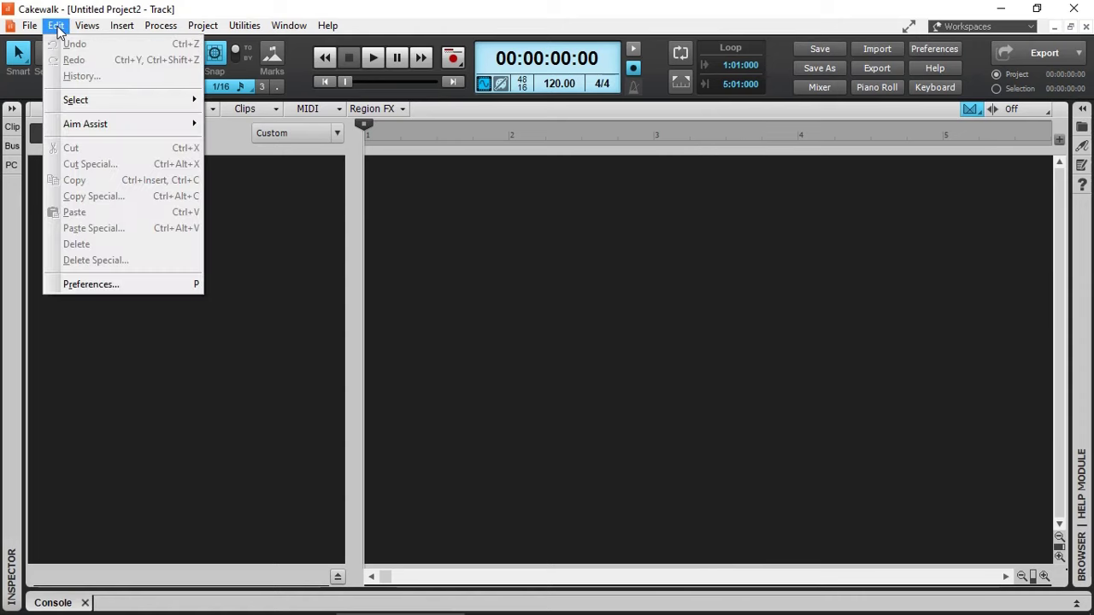
pyautogui.click(103, 284)
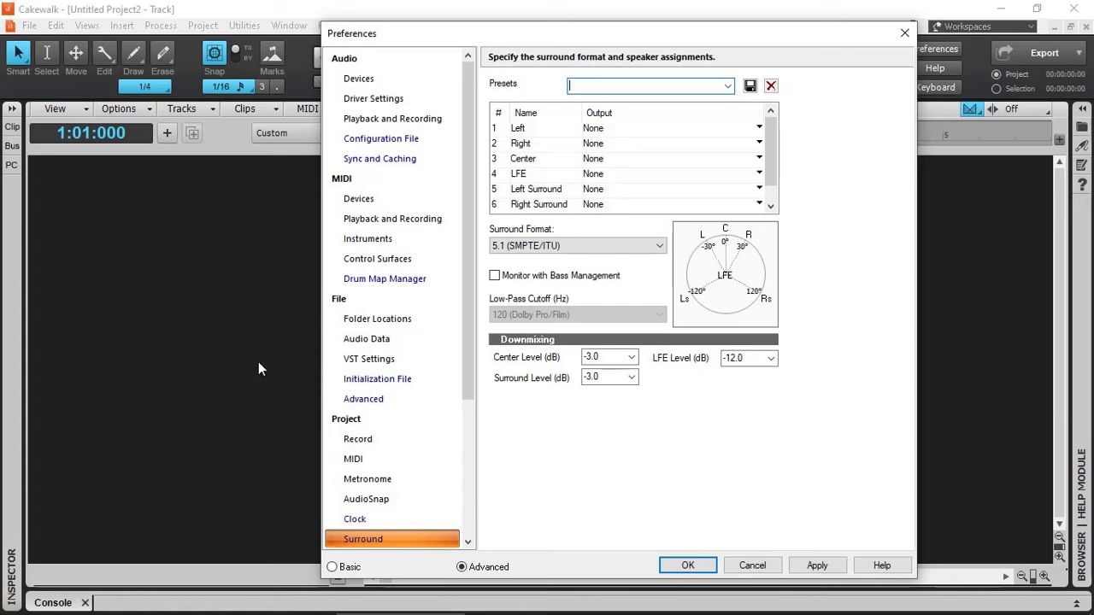
pyautogui.scroll(-5, 405, 501)
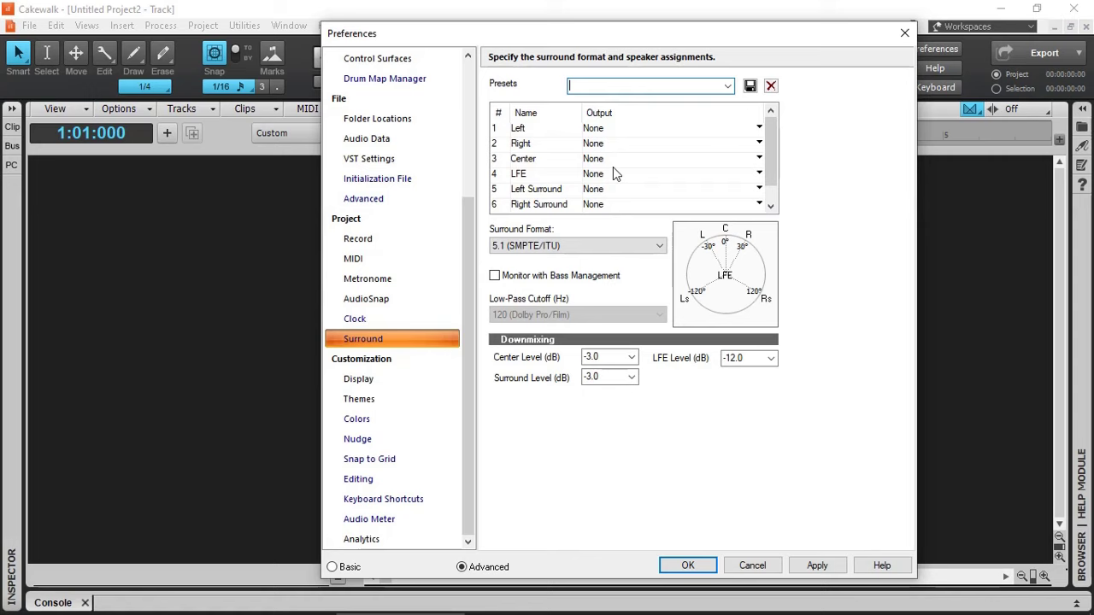
pyautogui.click(658, 247)
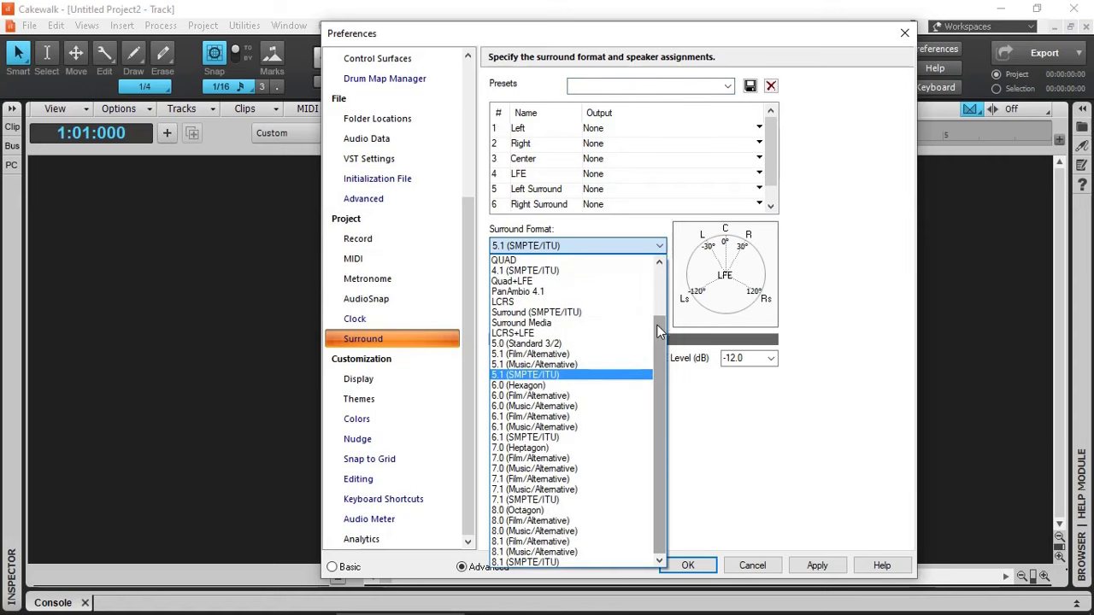
pyautogui.moveTo(657, 324); pyautogui.dragTo(661, 270)
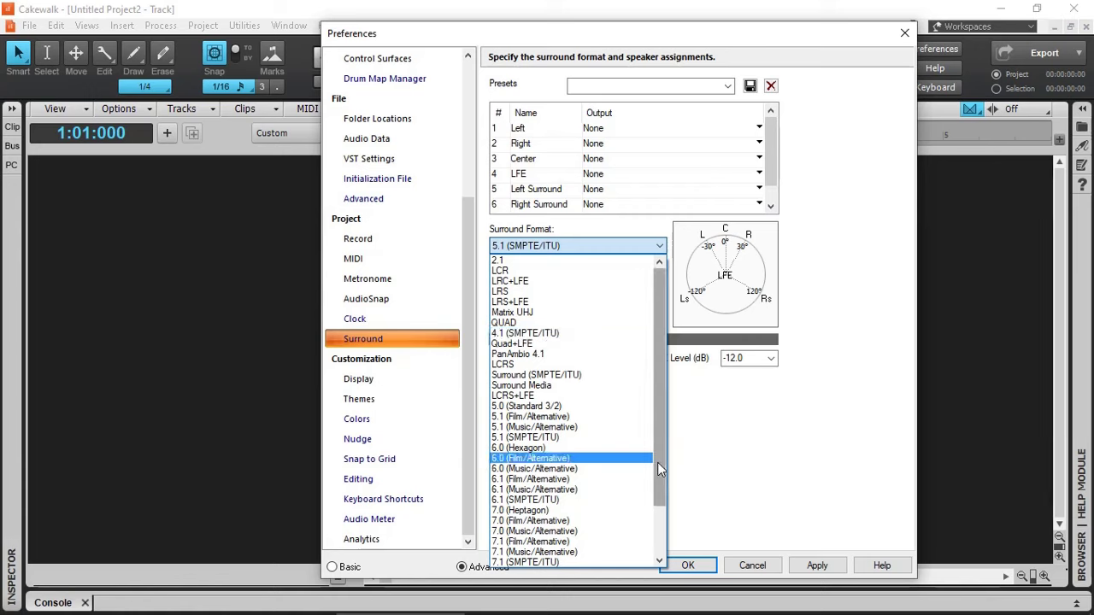
pyautogui.moveTo(663, 467); pyautogui.dragTo(659, 529)
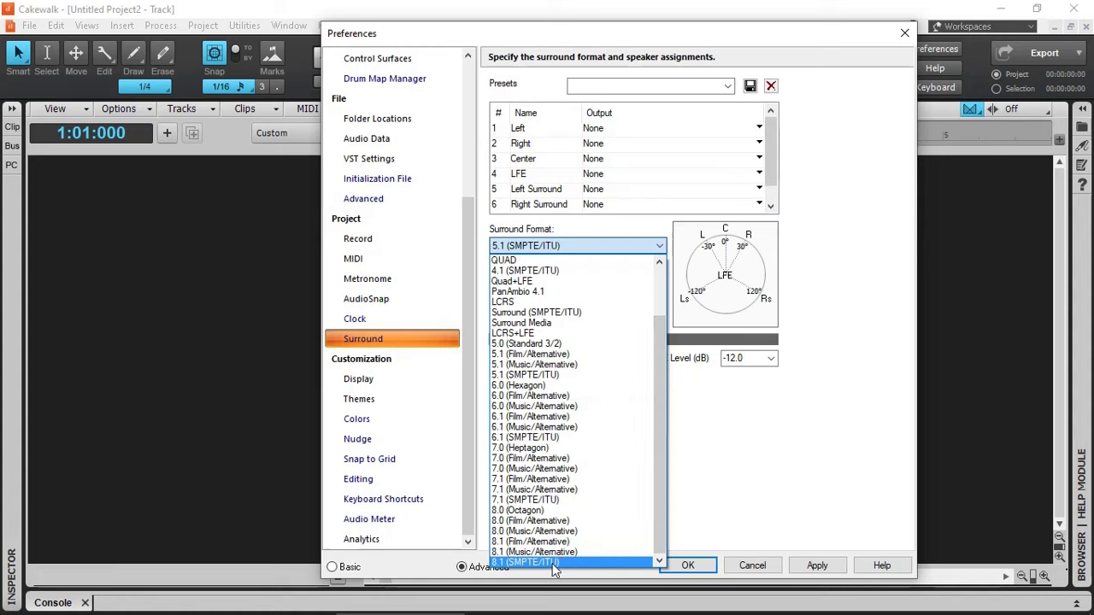
# Keep 5.1 (SMPTE/ITU) and map Left to AG06/AG03 output (1), Right to output (2)
pyautogui.click(542, 376)
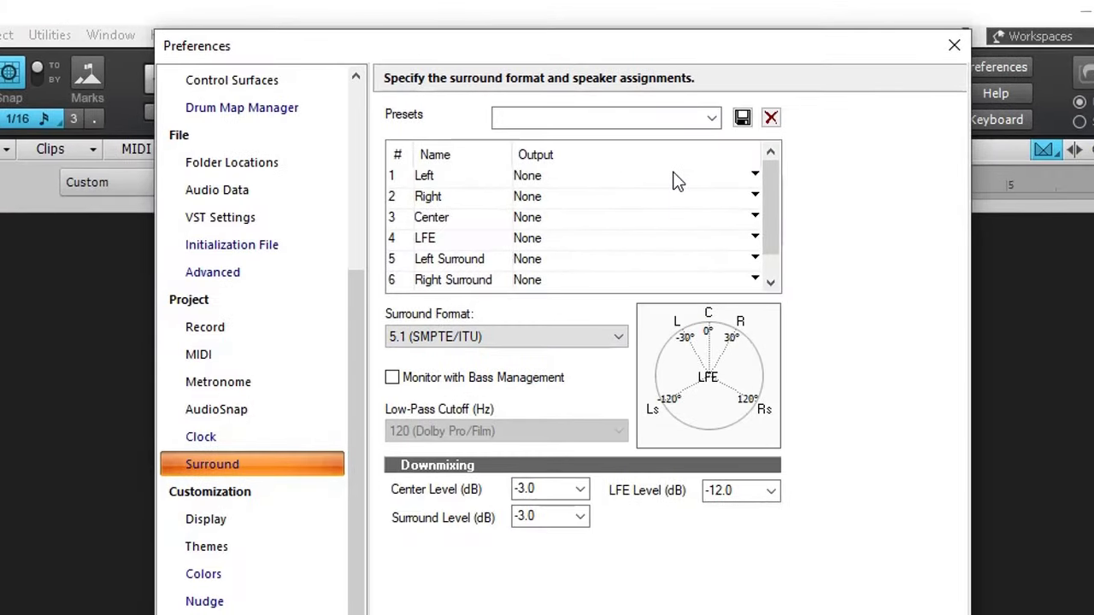
pyautogui.click(674, 175)
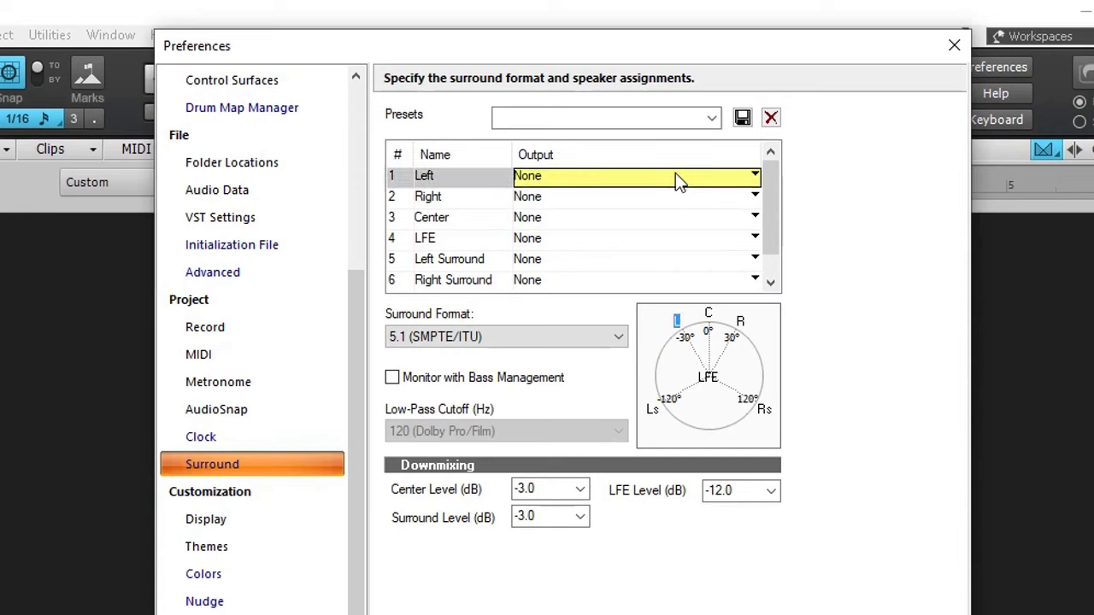
pyautogui.click(755, 177)
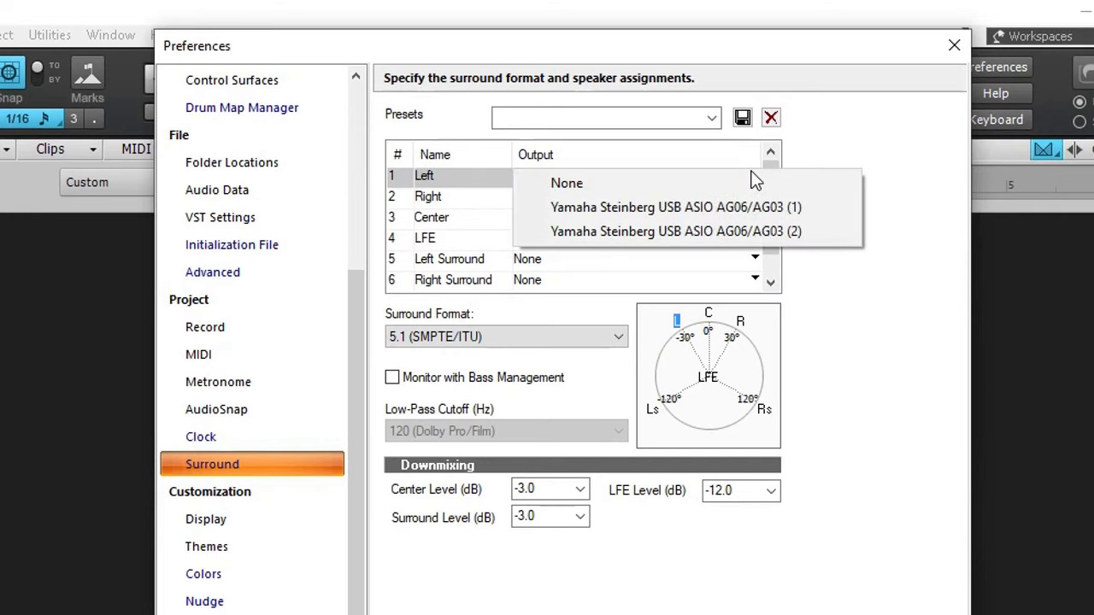
pyautogui.click(716, 207)
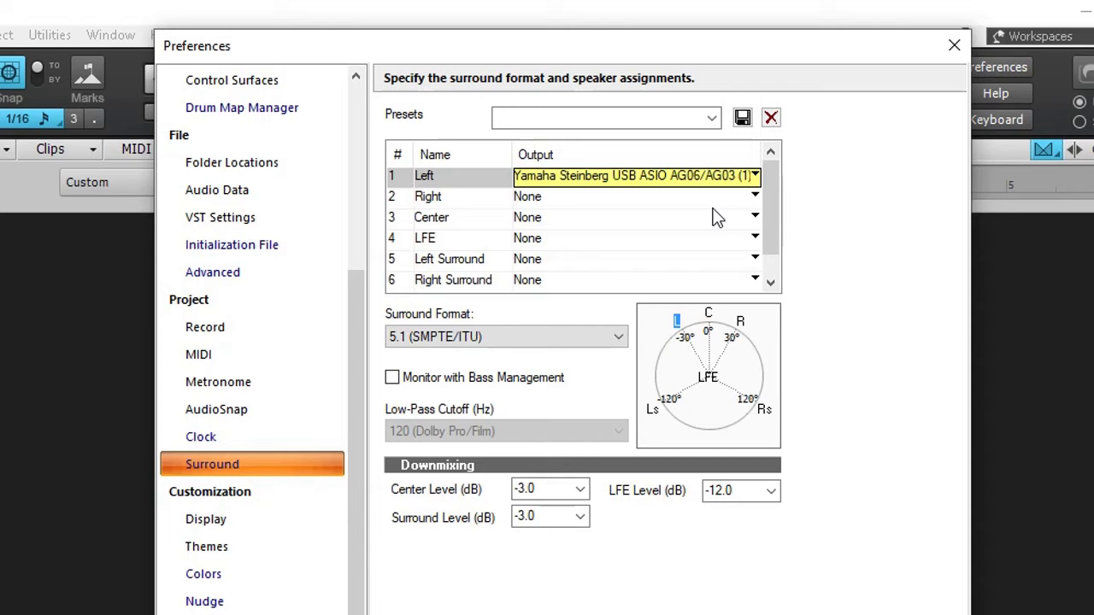
pyautogui.click(756, 197)
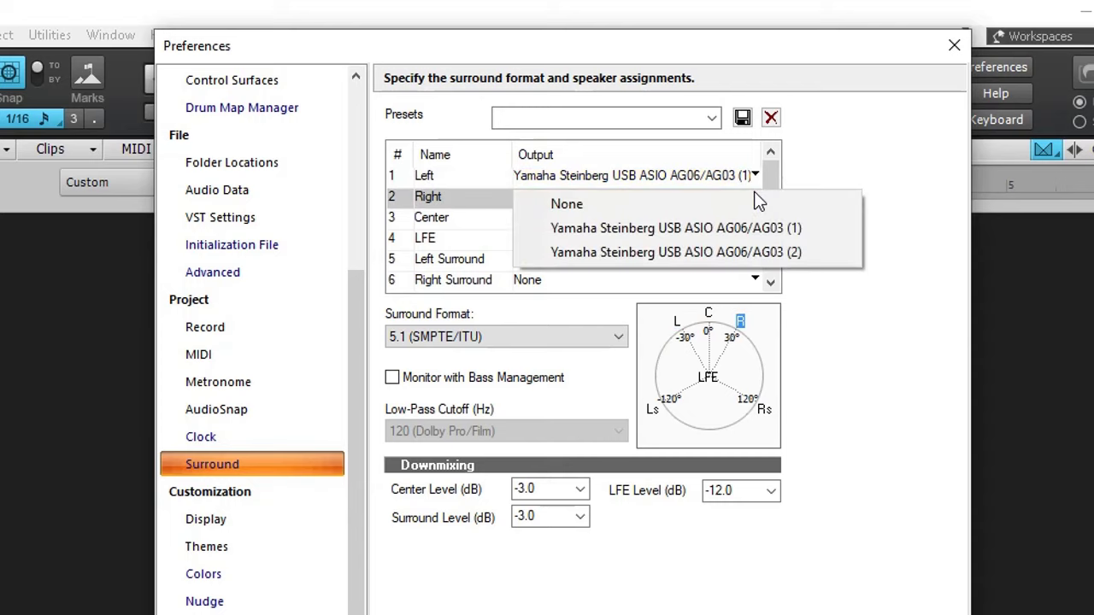
pyautogui.click(734, 249)
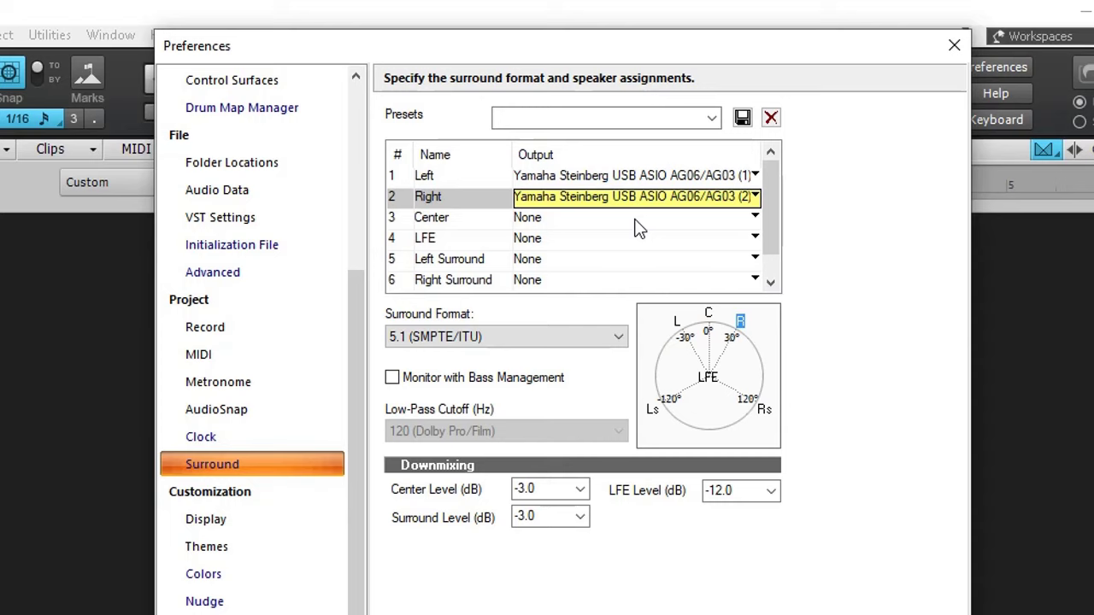
# Review the Center, LFE and surround speaker rows, leave them unassigned, and apply the settings
pyautogui.click(561, 218)
pyautogui.click(567, 237)
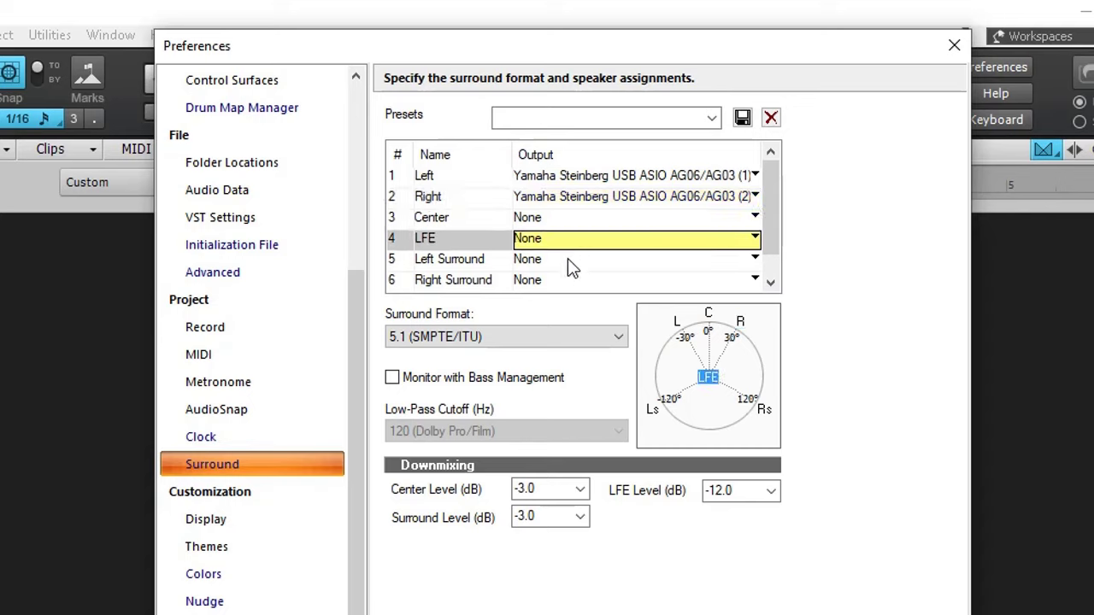
pyautogui.click(567, 258)
pyautogui.click(567, 280)
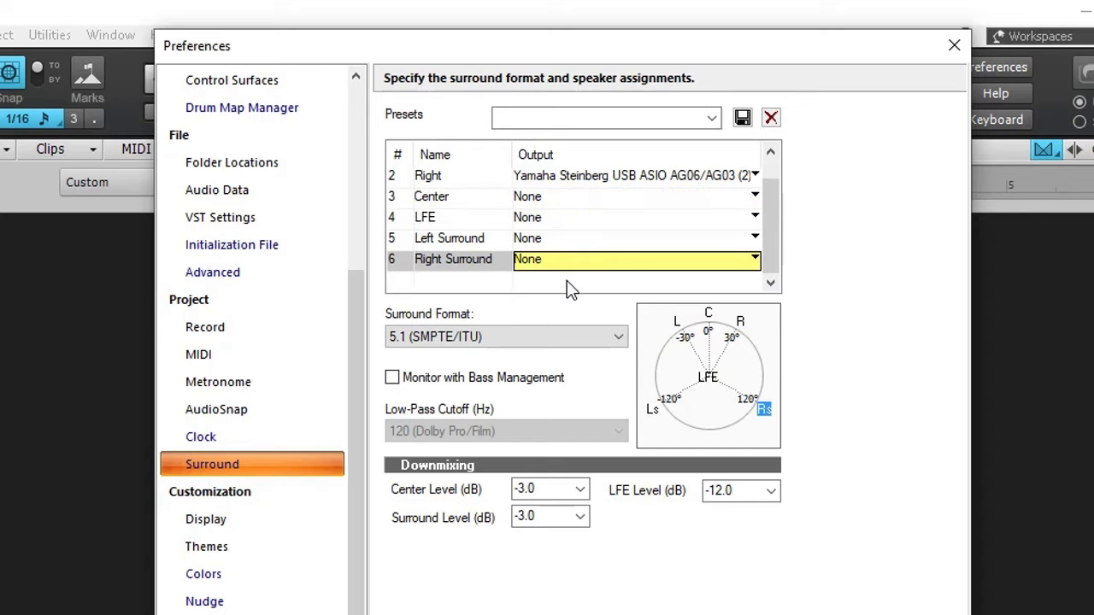
pyautogui.scroll(1, 567, 280)
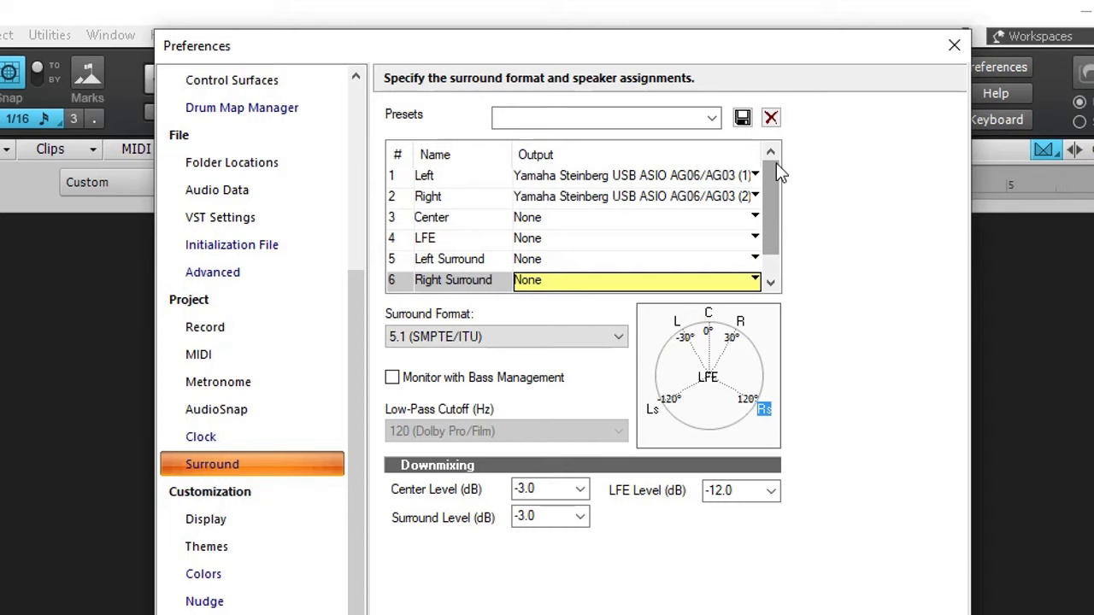
pyautogui.click(441, 243)
pyautogui.click(447, 258)
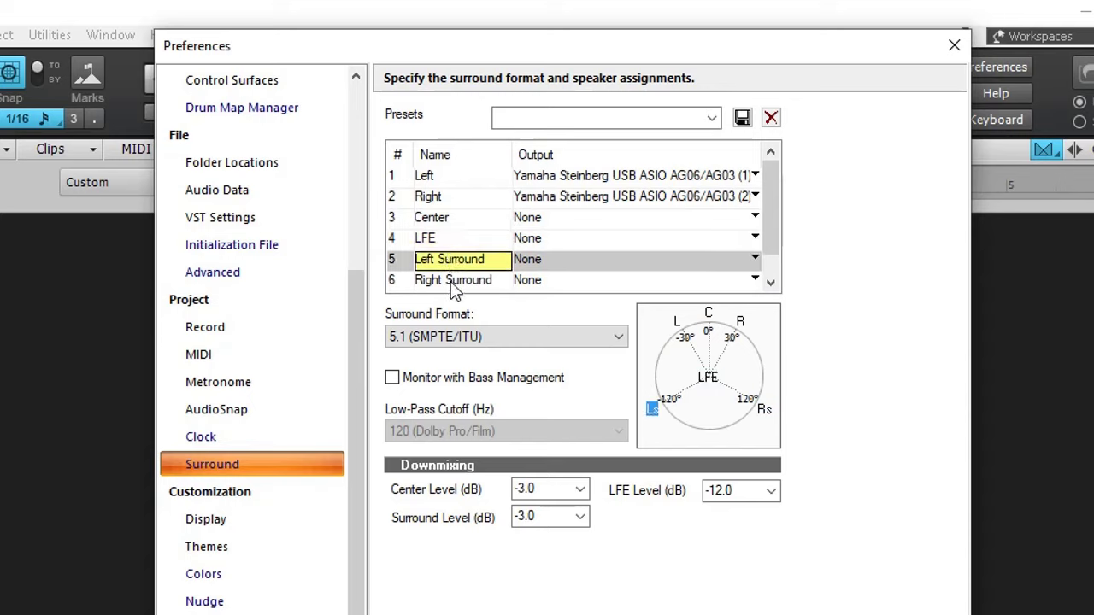
pyautogui.click(450, 281)
pyautogui.scroll(-1, 450, 281)
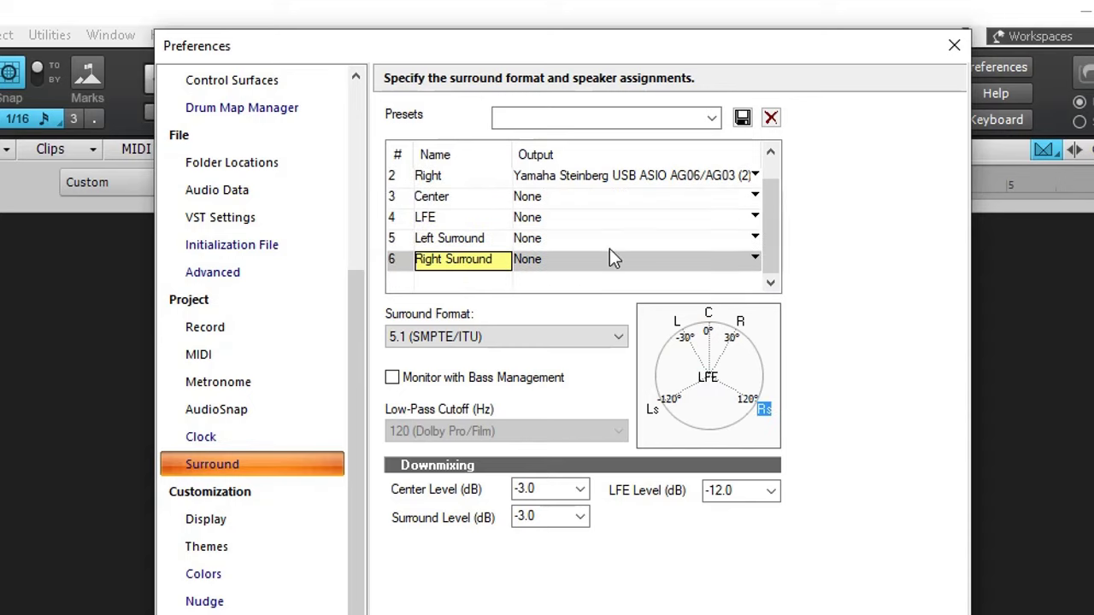
pyautogui.moveTo(766, 223); pyautogui.dragTo(768, 192)
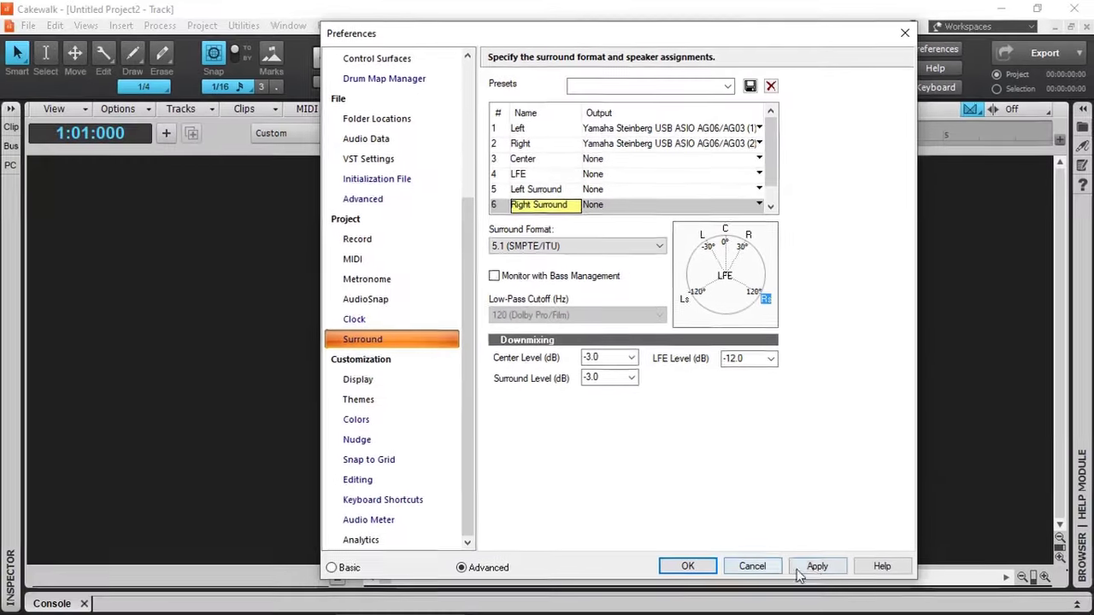
pyautogui.click(811, 561)
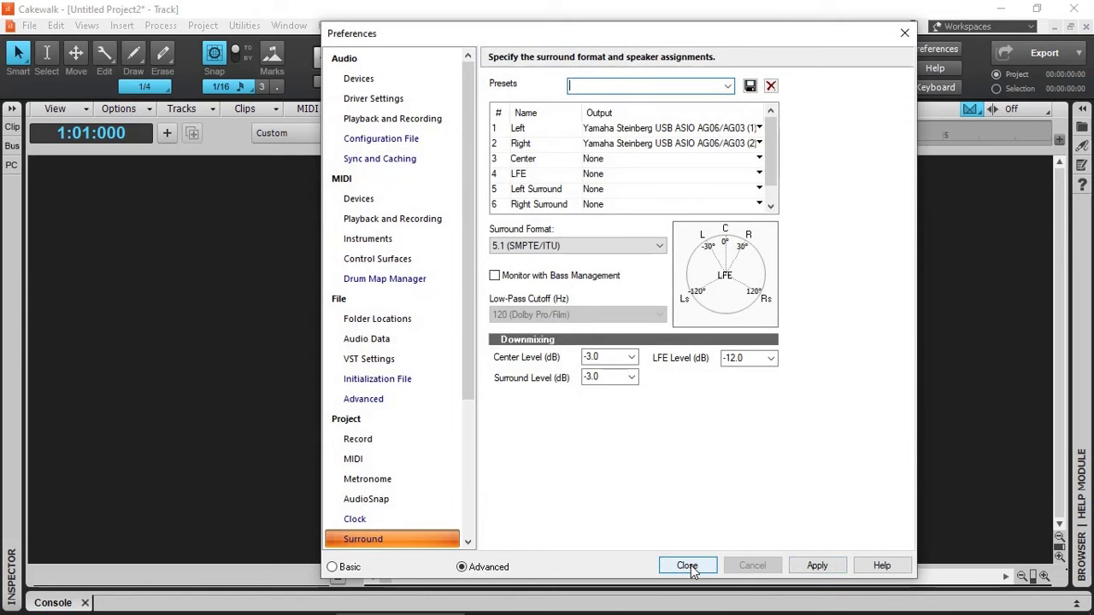
# Close Preferences and add two new audio tracks to the project
pyautogui.click(687, 566)
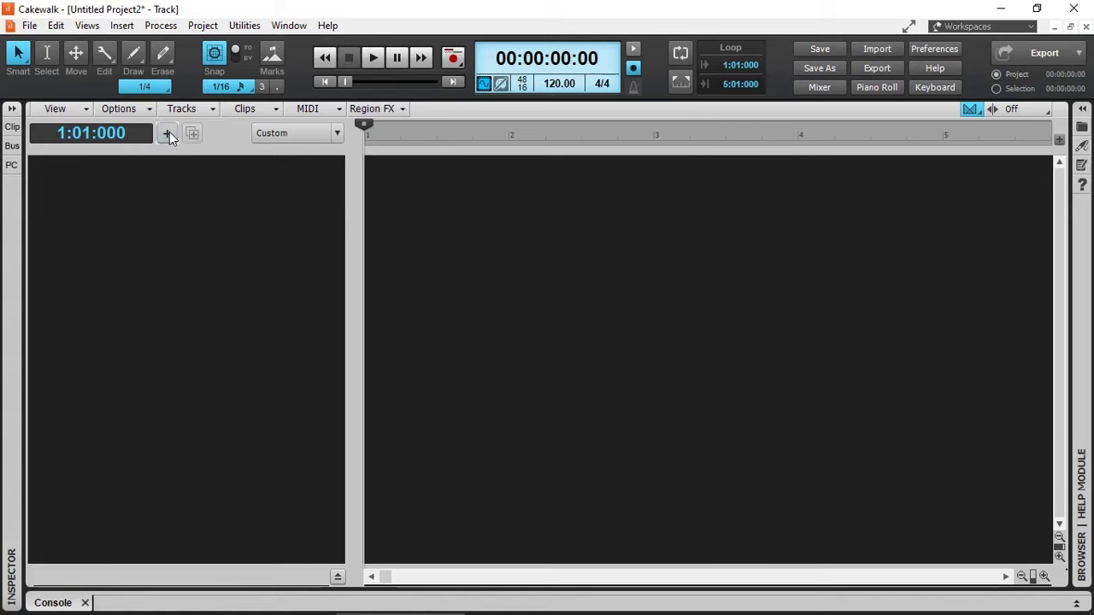
pyautogui.click(167, 132)
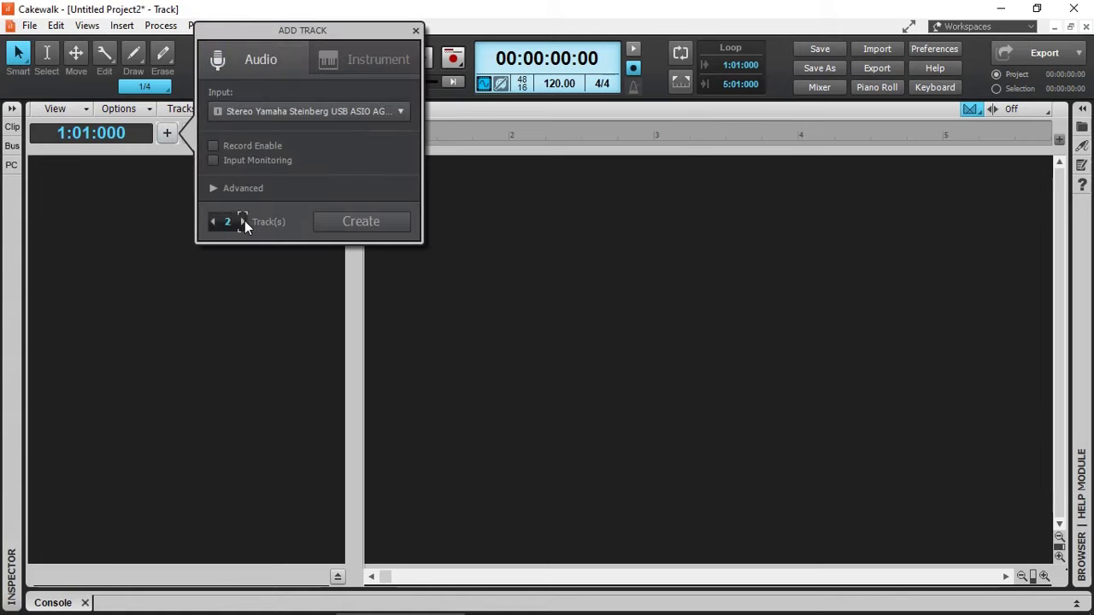
pyautogui.click(360, 222)
# Rename the tracks Front and Surround and expand both to show full controls
pyautogui.doubleClick(126, 164)
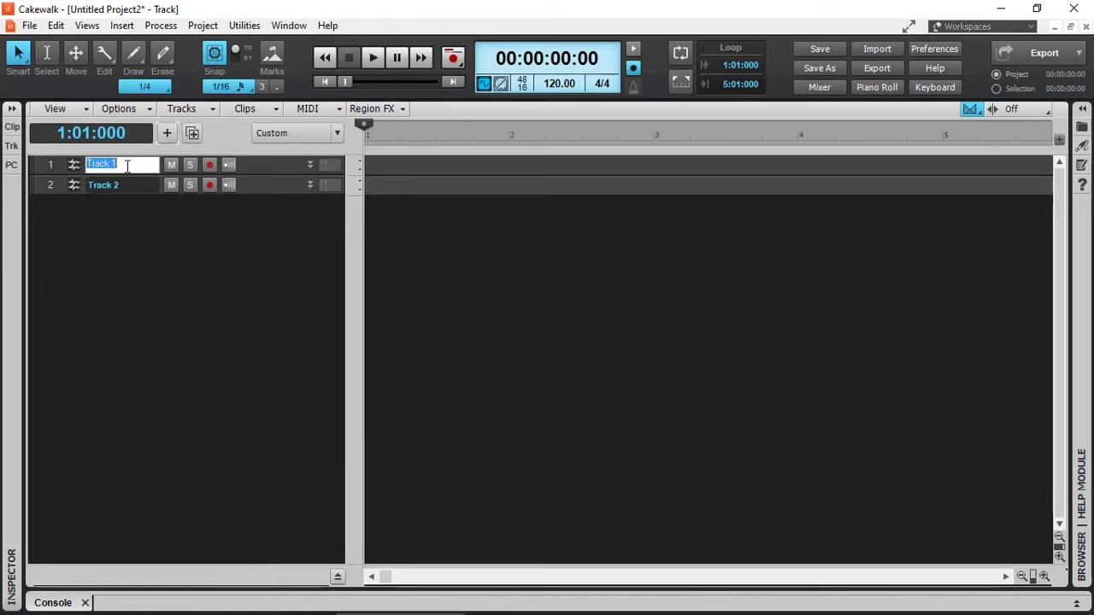
pyautogui.write('Front')
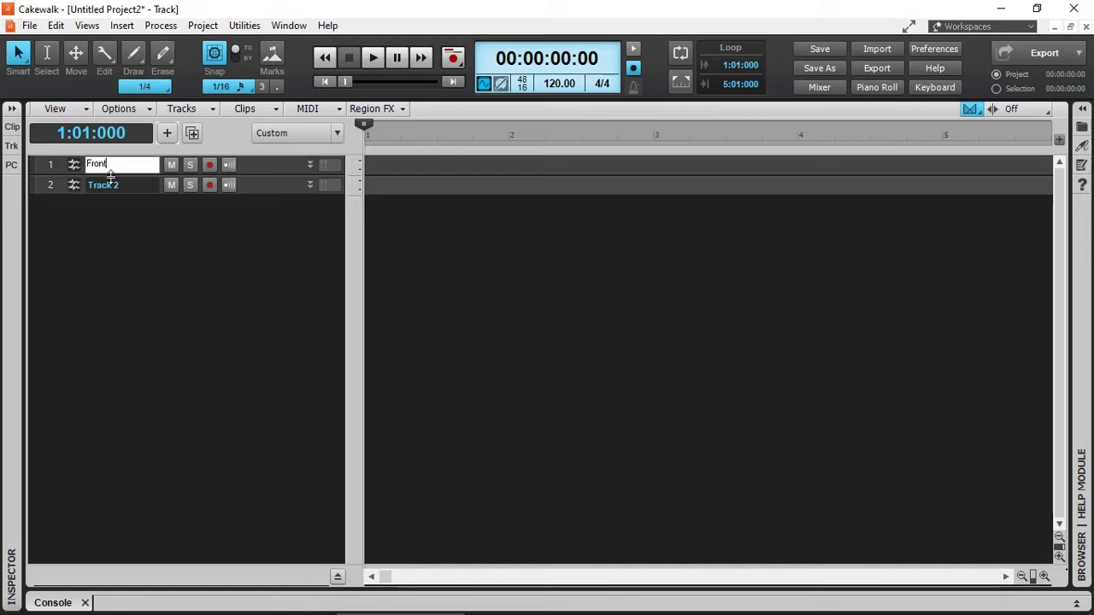
pyautogui.doubleClick(128, 184)
pyautogui.write('Surroubd')
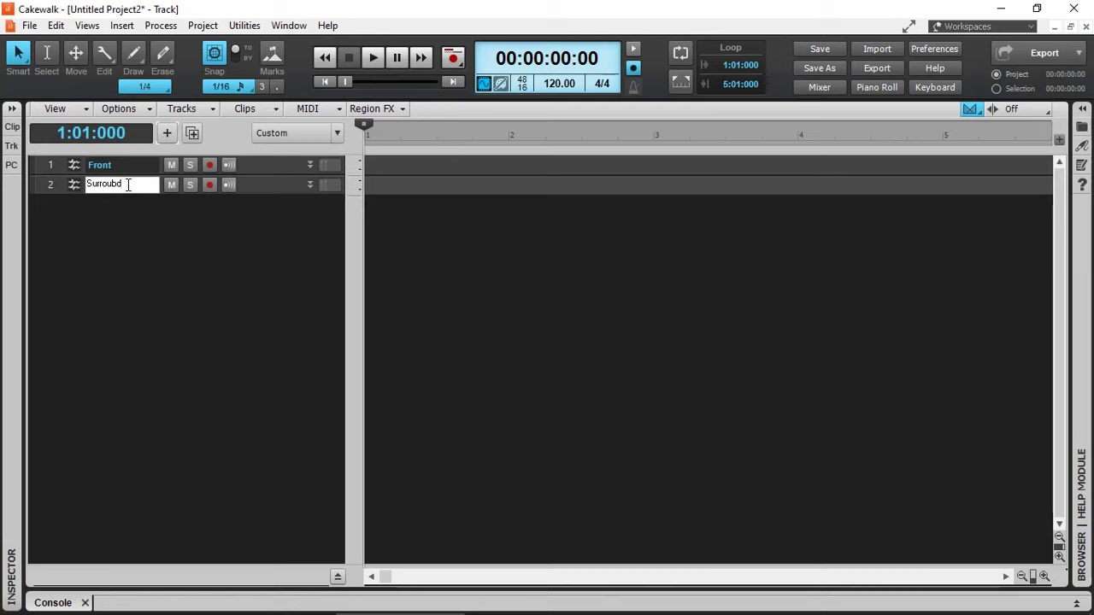
pyautogui.press('Return')
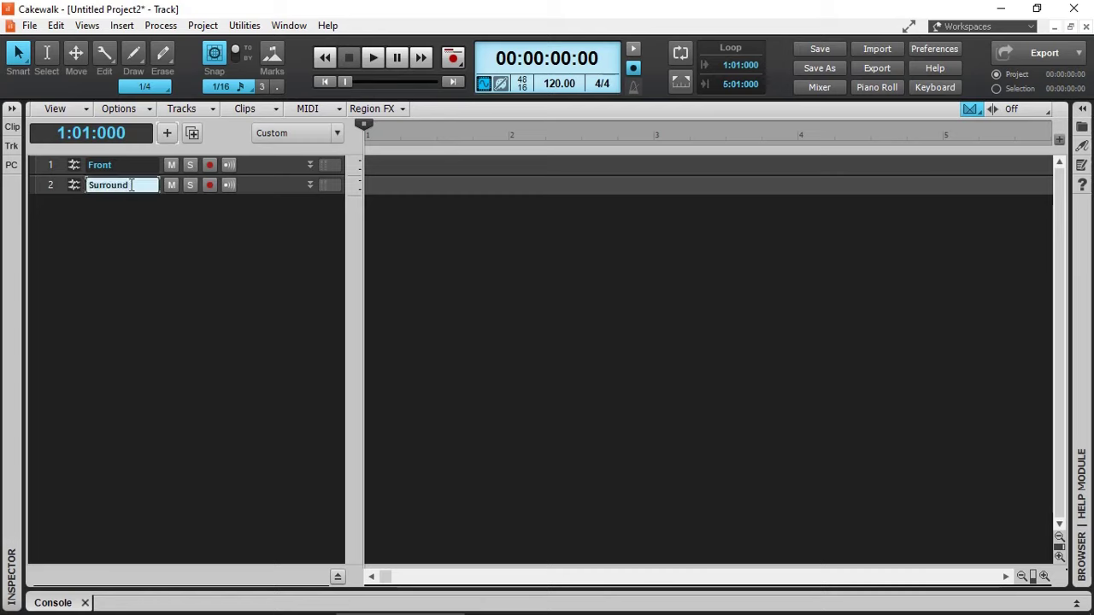
pyautogui.click(310, 165)
pyautogui.click(311, 246)
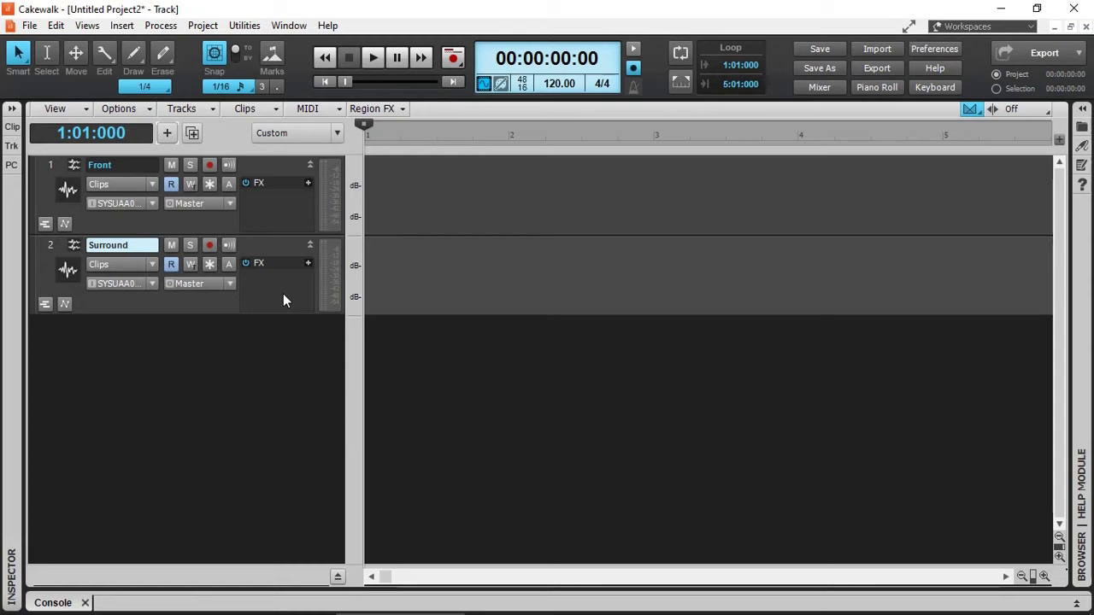
# Insert a surround bus, check the new Surround D bus in the Bus Pane, then hide the pane
pyautogui.click(121, 26)
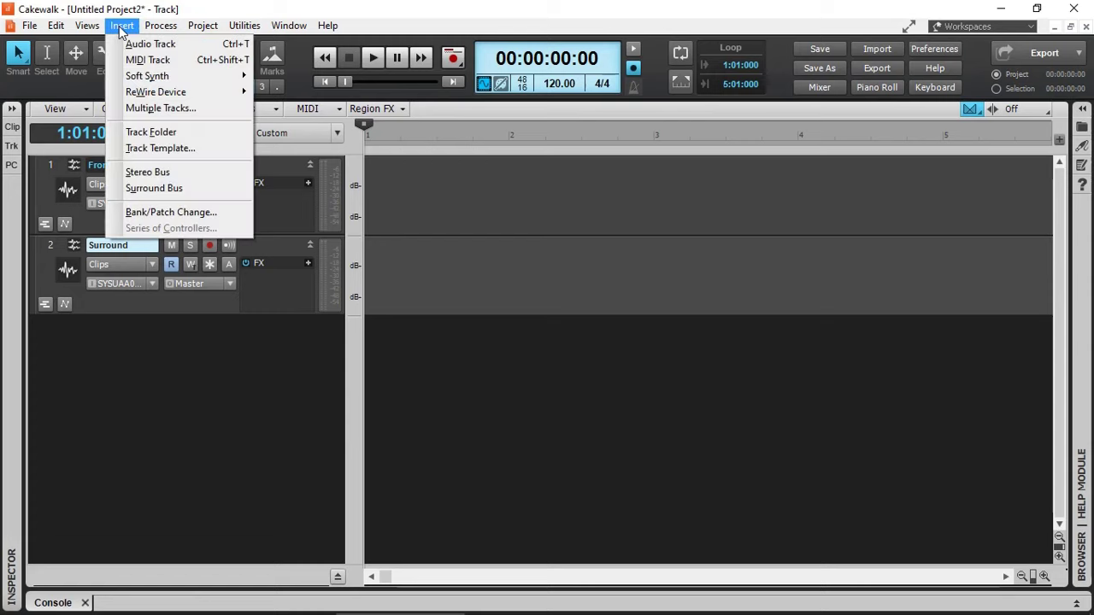
pyautogui.click(150, 188)
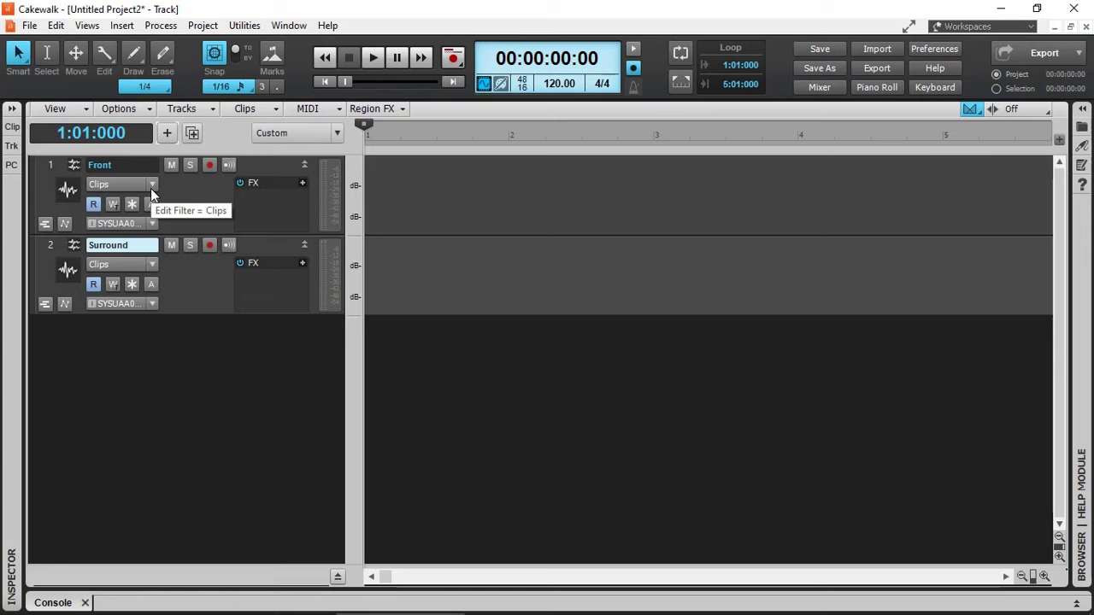
pyautogui.click(338, 577)
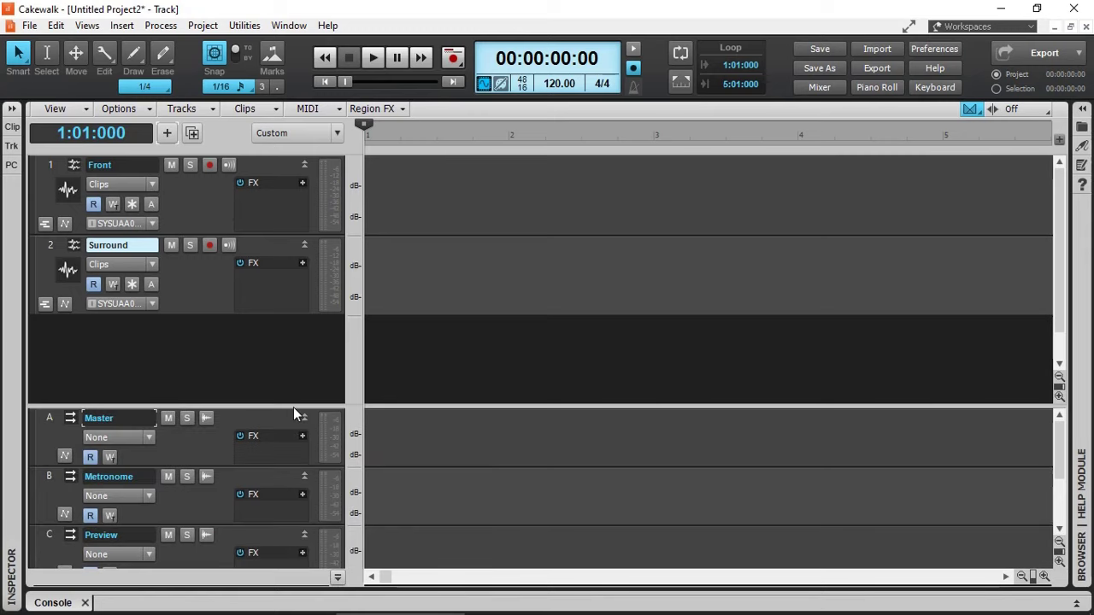
pyautogui.moveTo(294, 406); pyautogui.dragTo(288, 343)
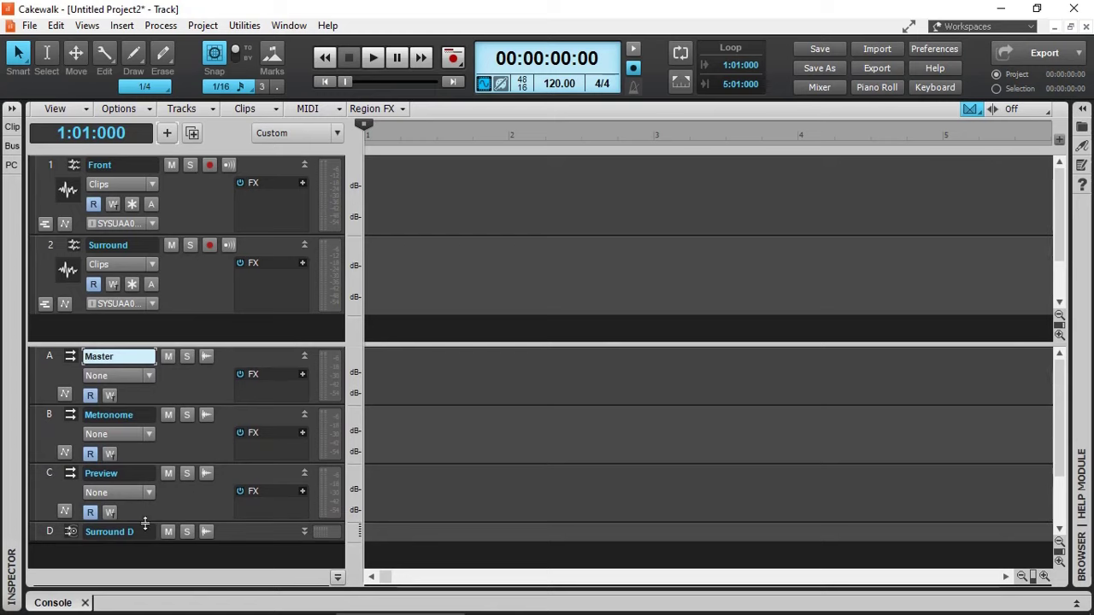
pyautogui.click(303, 532)
pyautogui.scroll(-2, 249, 536)
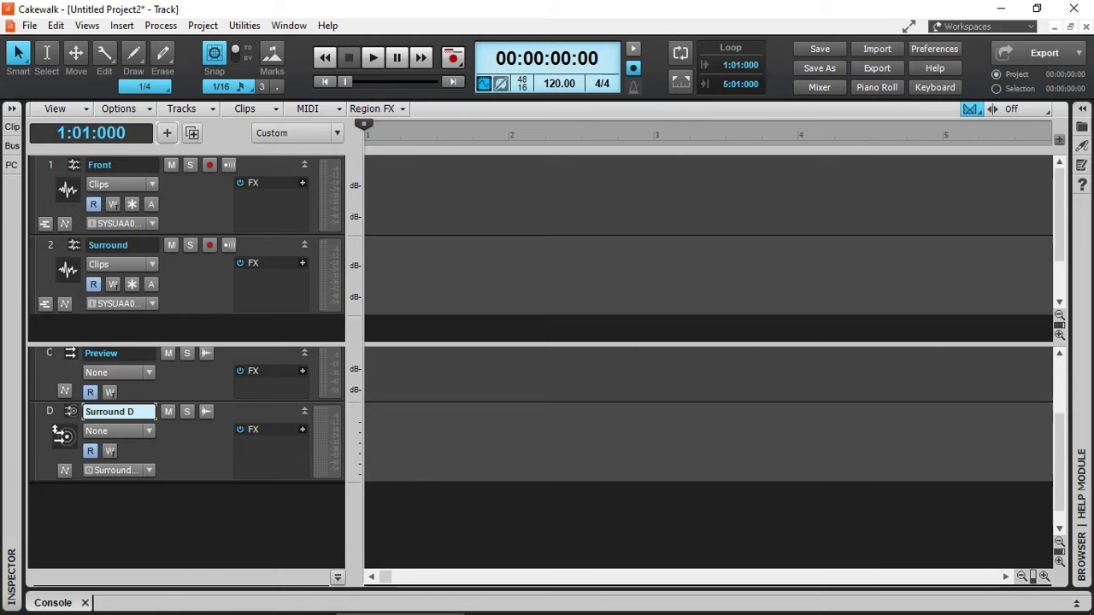
pyautogui.click(191, 260)
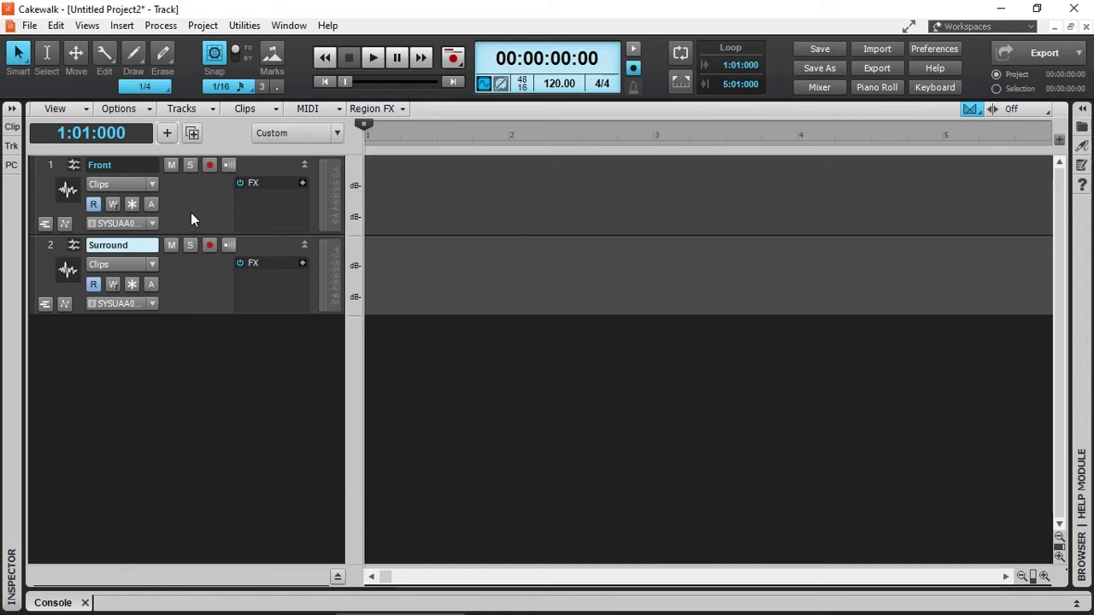
# Set the outputs of both the Front and Surround tracks to the Surround D bus
pyautogui.moveTo(187, 232); pyautogui.dragTo(188, 268)
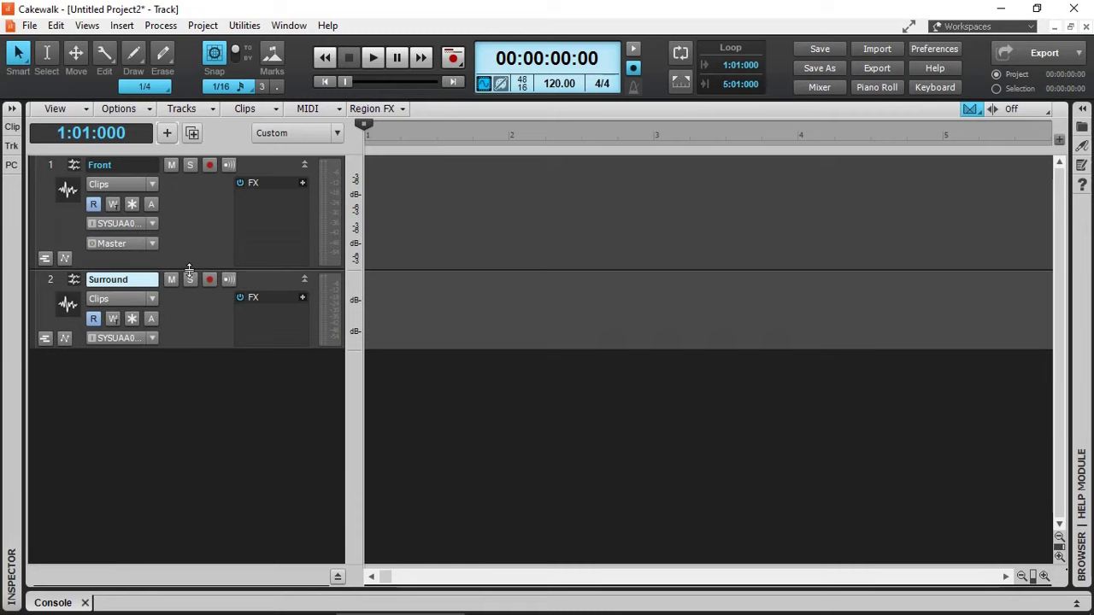
pyautogui.moveTo(186, 348); pyautogui.dragTo(187, 393)
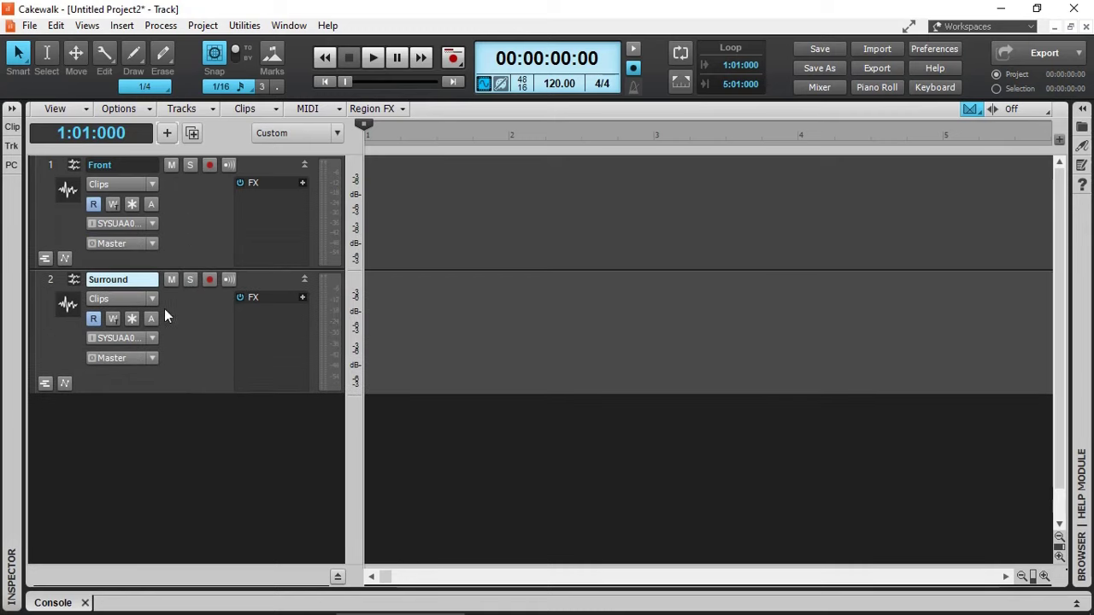
pyautogui.click(153, 244)
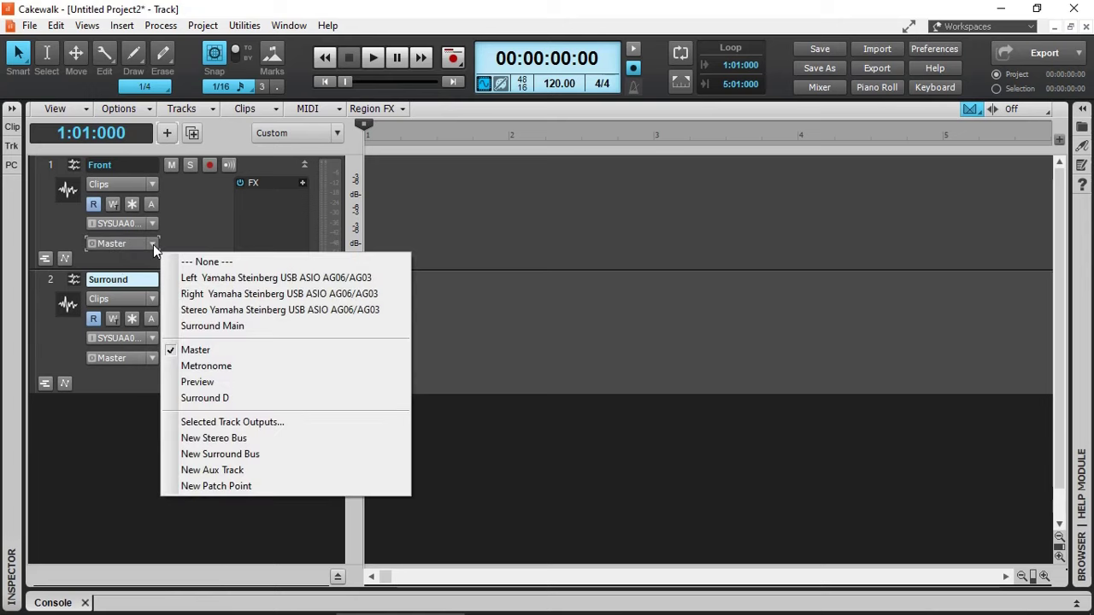
pyautogui.click(205, 399)
pyautogui.click(151, 358)
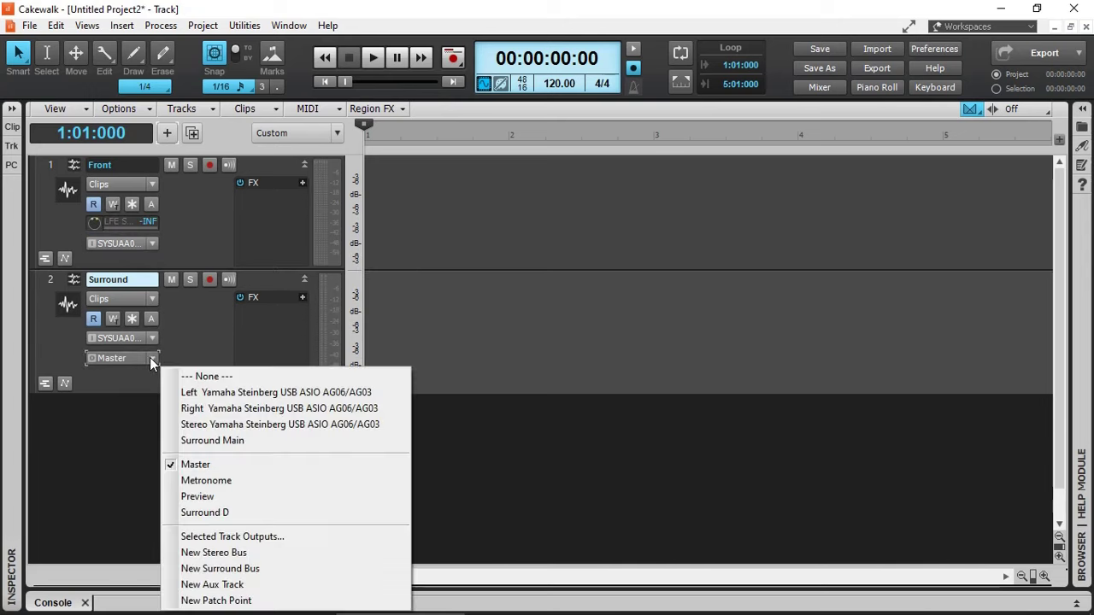
pyautogui.click(209, 515)
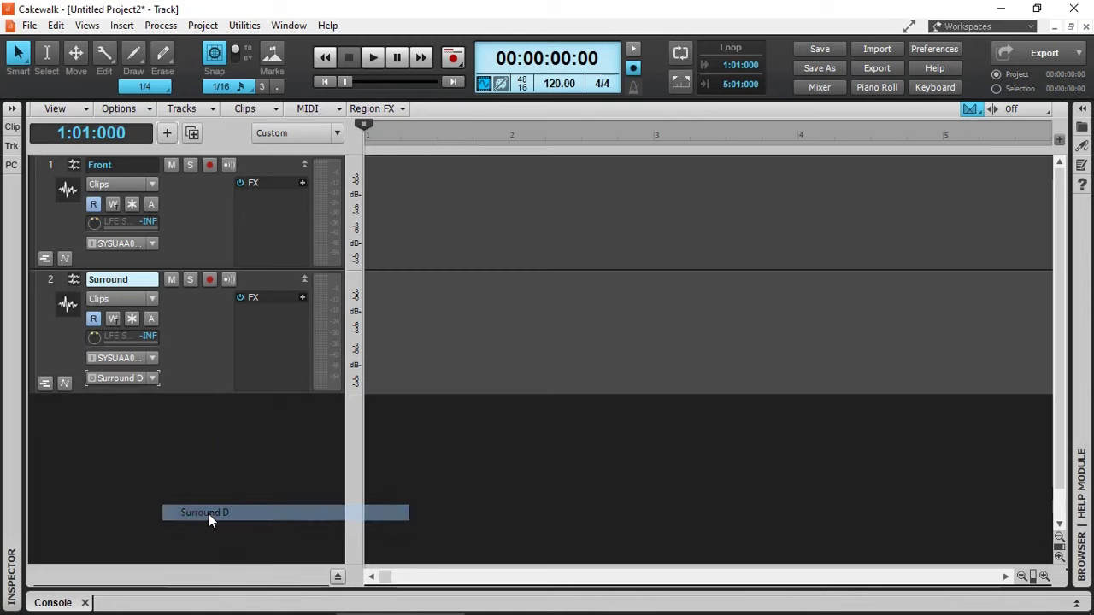
pyautogui.click(205, 212)
pyautogui.click(193, 338)
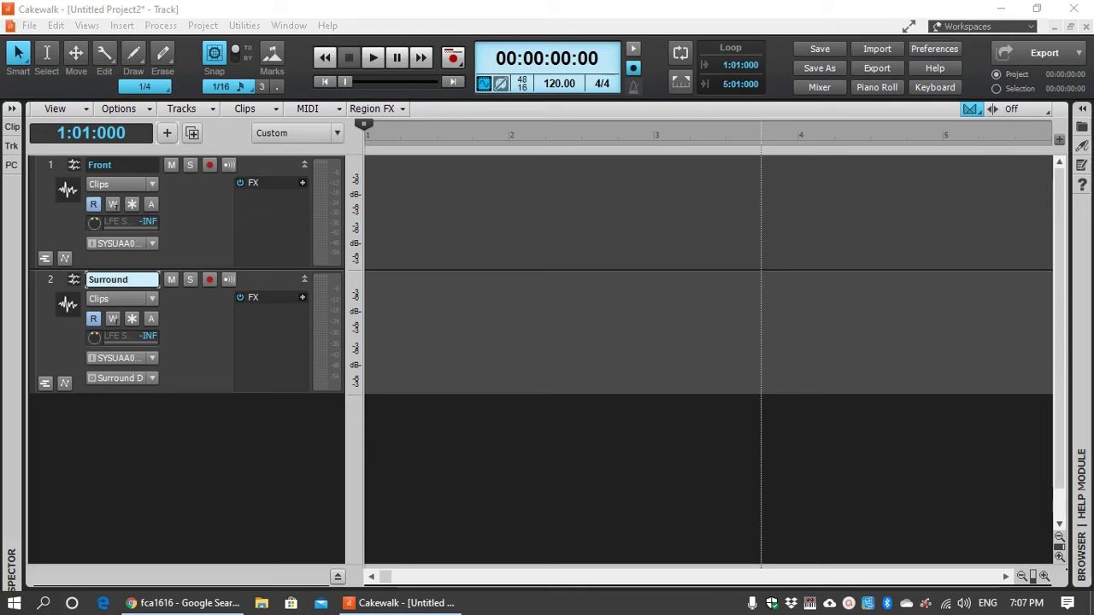
# Show the track strips and add a third audio track, Track 3, with full controls
pyautogui.click(12, 109)
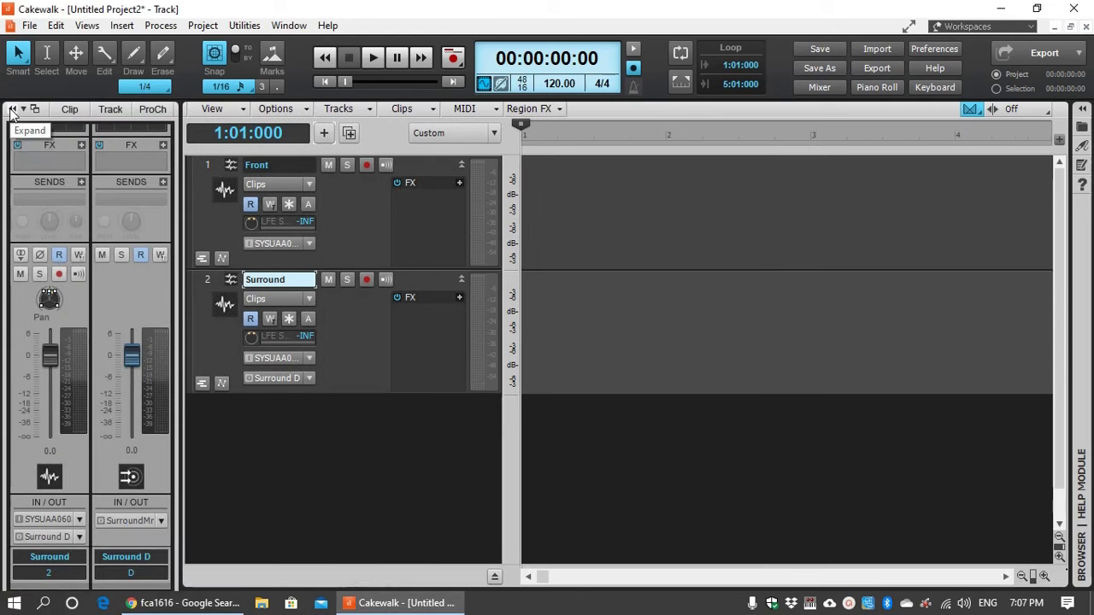
pyautogui.click(354, 238)
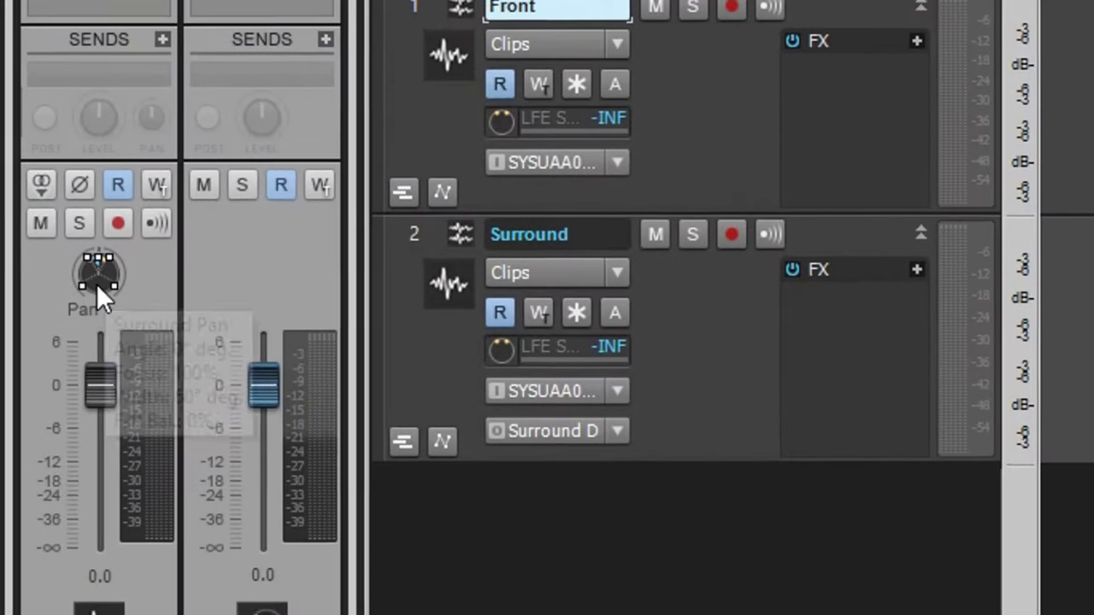
pyautogui.moveTo(48, 306)
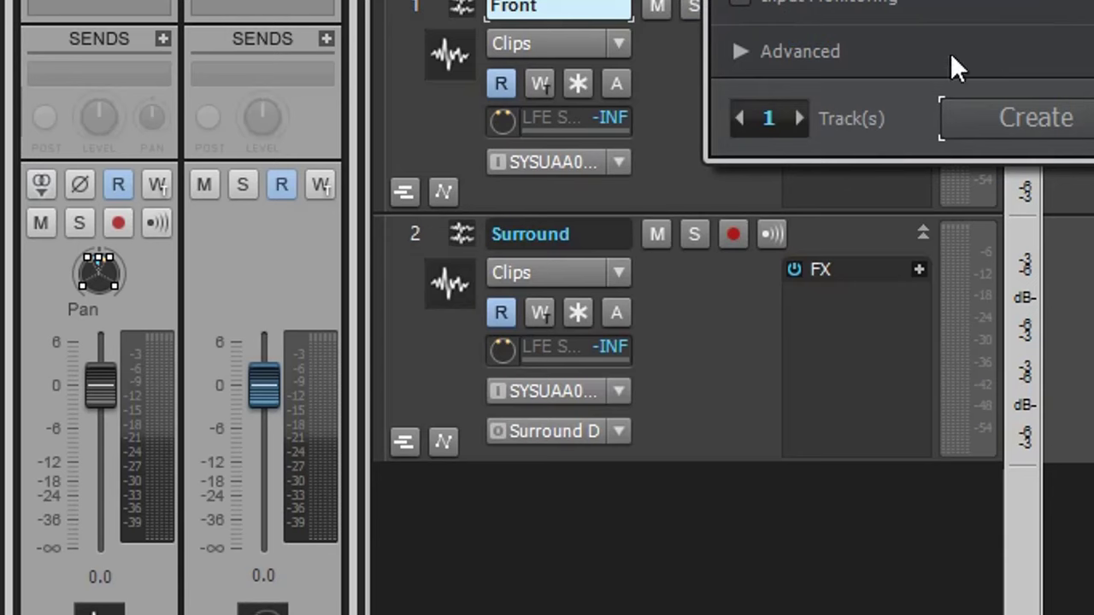
pyautogui.click(1049, 117)
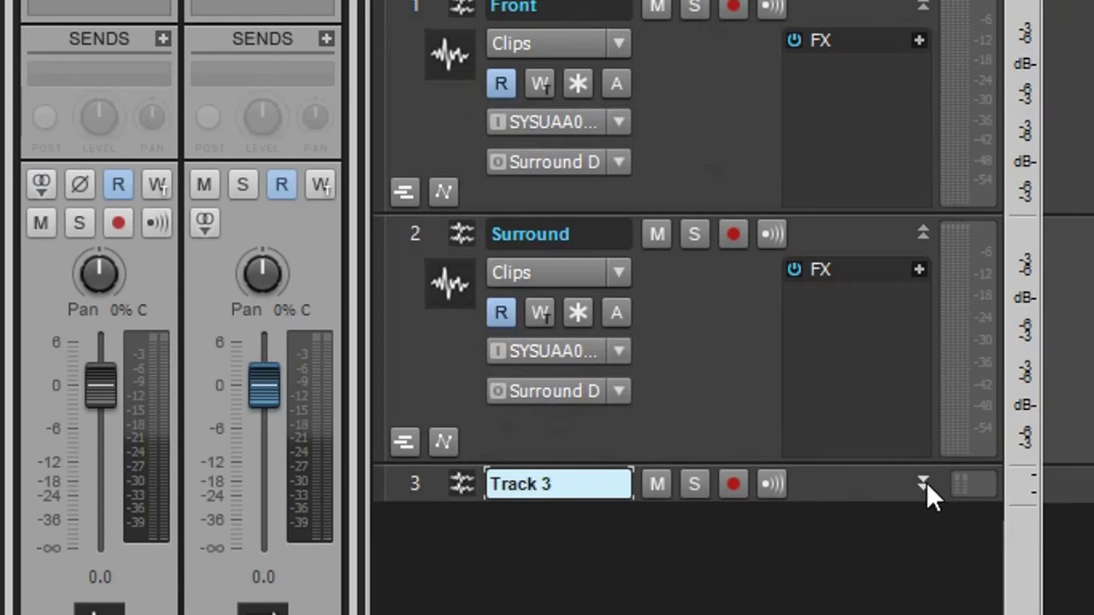
pyautogui.click(924, 483)
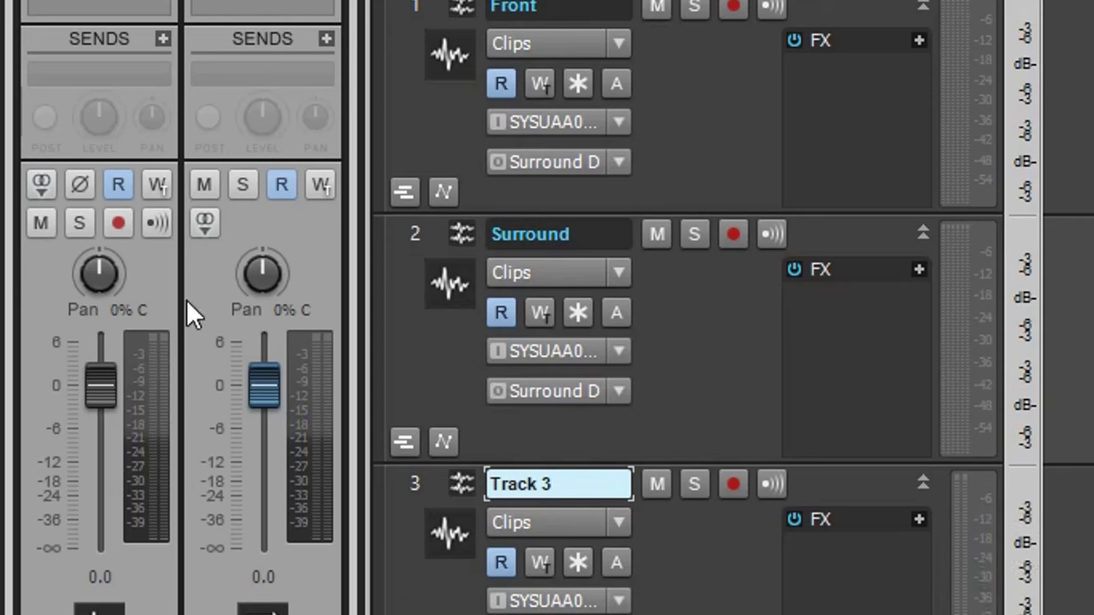
# Try the Front track's surround pan control, leaving it at 0°, and open the Views menu
pyautogui.moveTo(98, 275); pyautogui.dragTo(97, 274)
pyautogui.press('Tab')
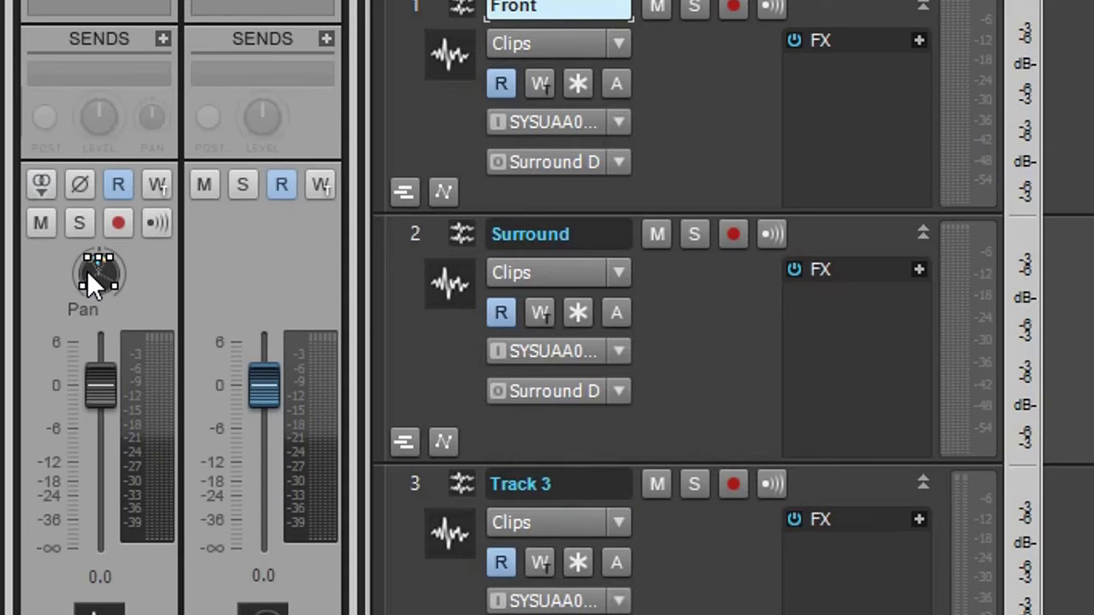
pyautogui.moveTo(99, 275)
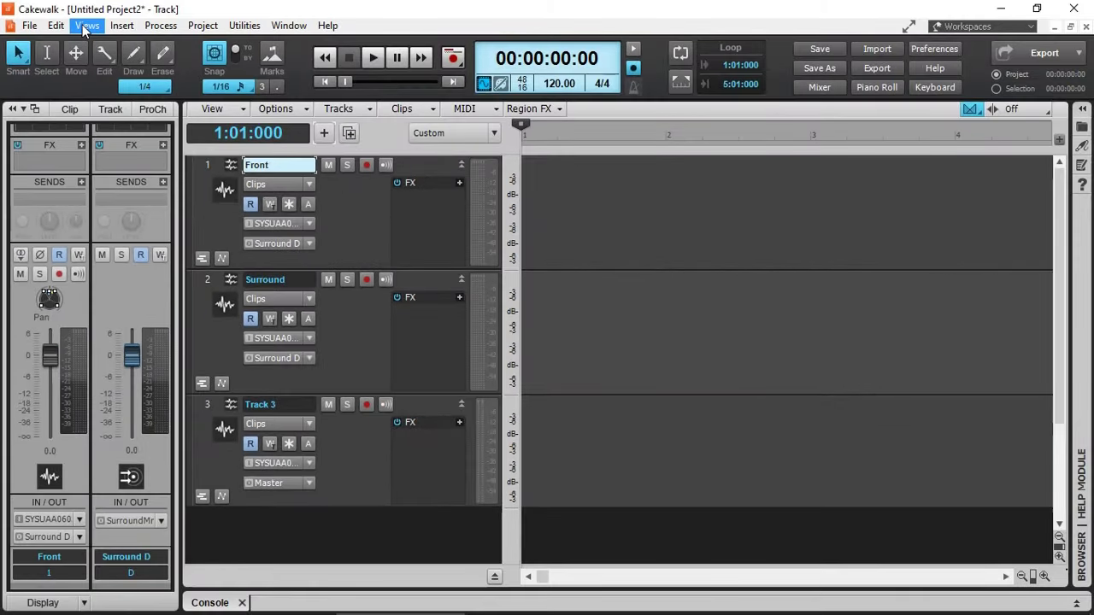
pyautogui.click(85, 26)
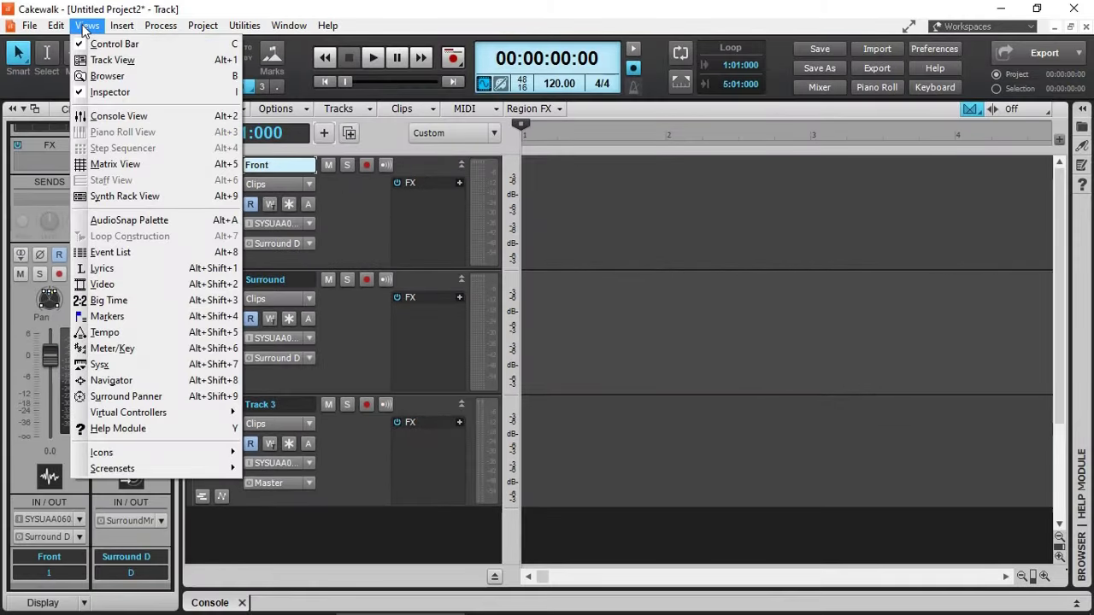
# Open the Surround Panner window, move it aside, and load the Surround track into it
pyautogui.click(125, 396)
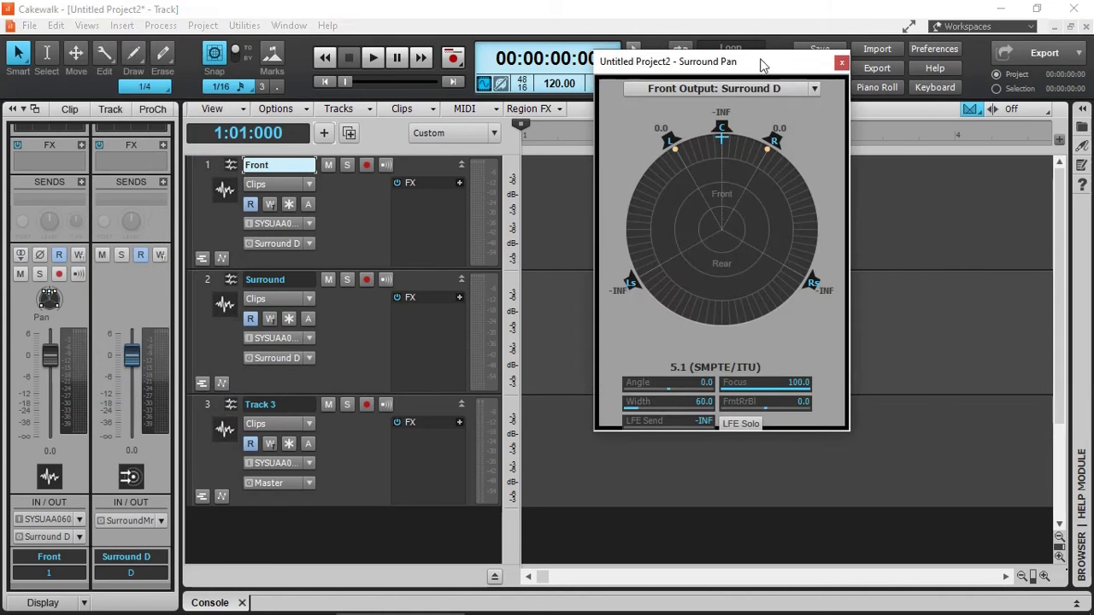
pyautogui.moveTo(763, 66); pyautogui.dragTo(700, 98)
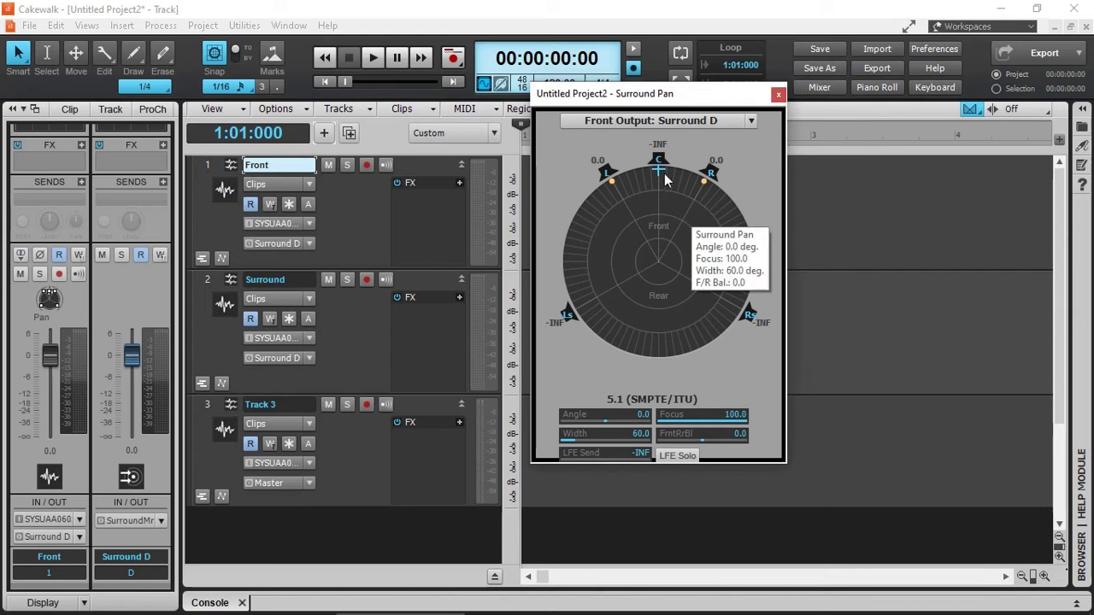
pyautogui.moveTo(664, 174)
pyautogui.mouseDown()
pyautogui.moveTo(604, 215)
pyautogui.moveTo(596, 205)
pyautogui.moveTo(650, 175)
pyautogui.moveTo(676, 176)
pyautogui.moveTo(695, 219)
pyautogui.moveTo(600, 227)
pyautogui.moveTo(618, 187)
pyautogui.moveTo(673, 193)
pyautogui.moveTo(716, 226)
pyautogui.moveTo(712, 286)
pyautogui.moveTo(605, 330)
pyautogui.moveTo(686, 256)
pyautogui.moveTo(646, 222)
pyautogui.moveTo(637, 180)
pyautogui.moveTo(660, 174)
pyautogui.mouseUp()
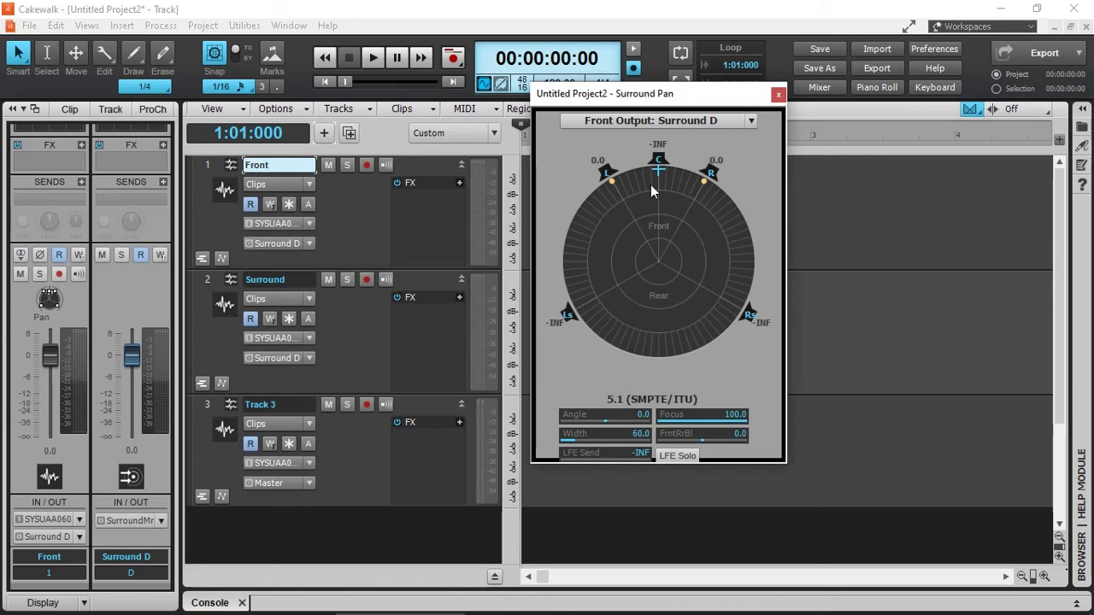
pyautogui.click(358, 331)
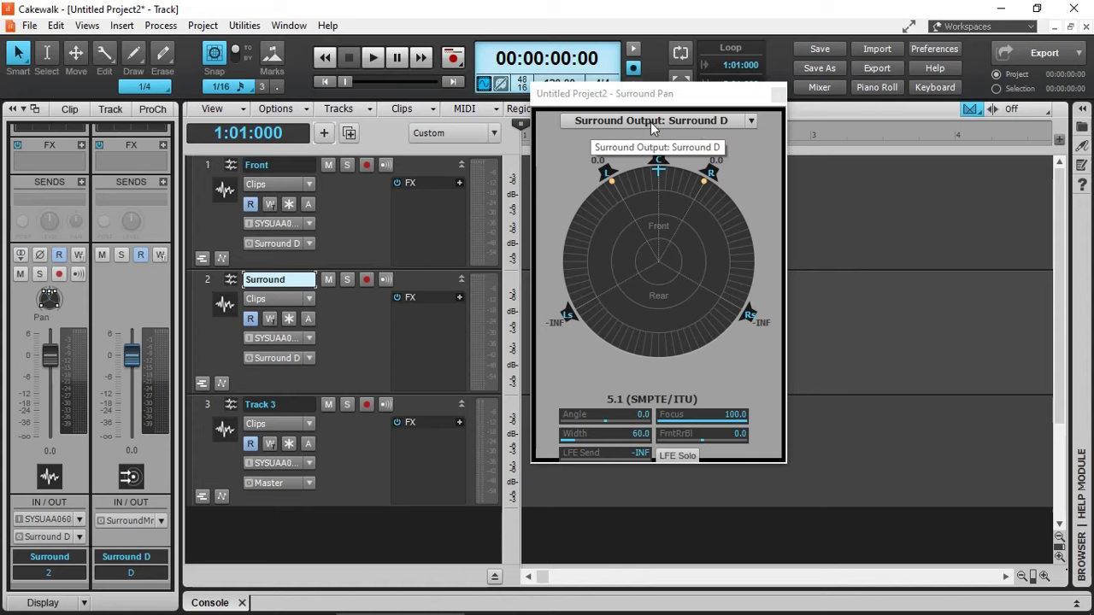
# Pan the Surround track to the rear at 180° and widen its spread to 119.5
pyautogui.click(752, 123)
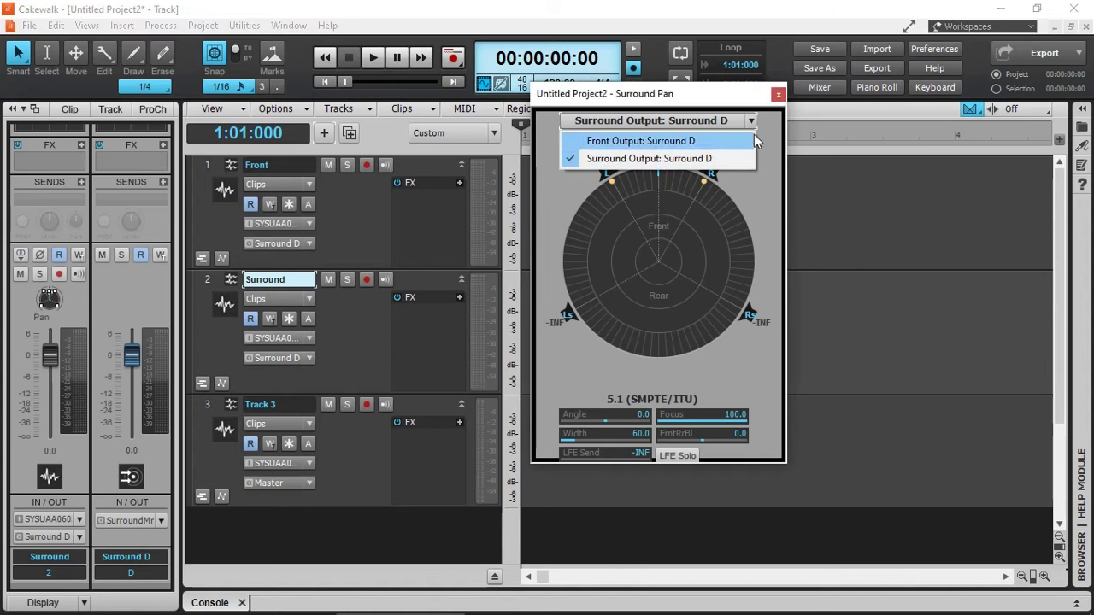
pyautogui.click(771, 146)
pyautogui.moveTo(659, 172); pyautogui.dragTo(658, 351)
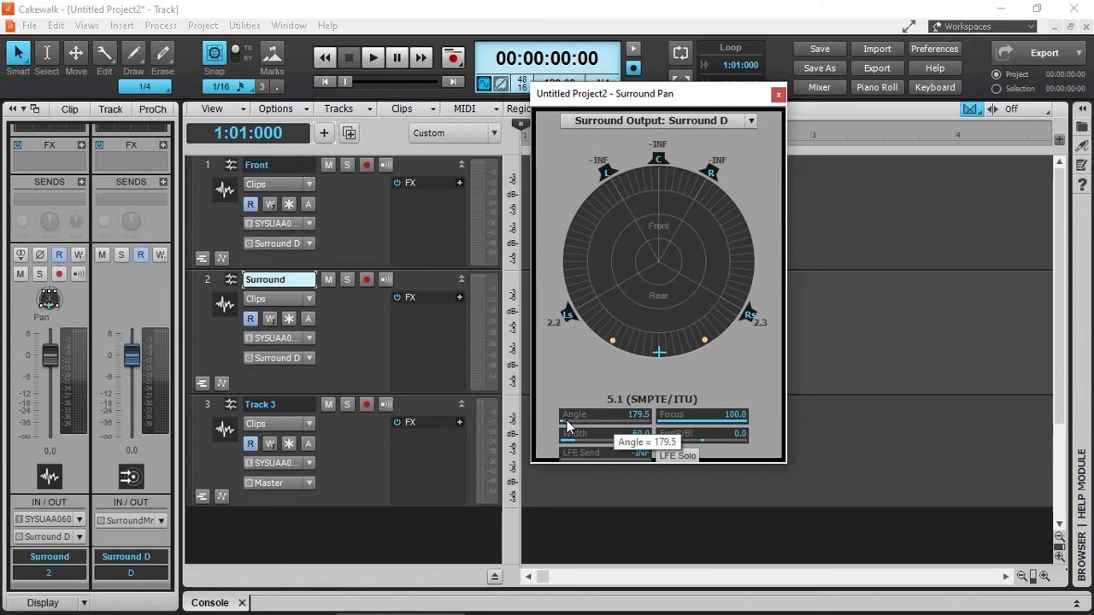
pyautogui.scroll(2, 566, 420)
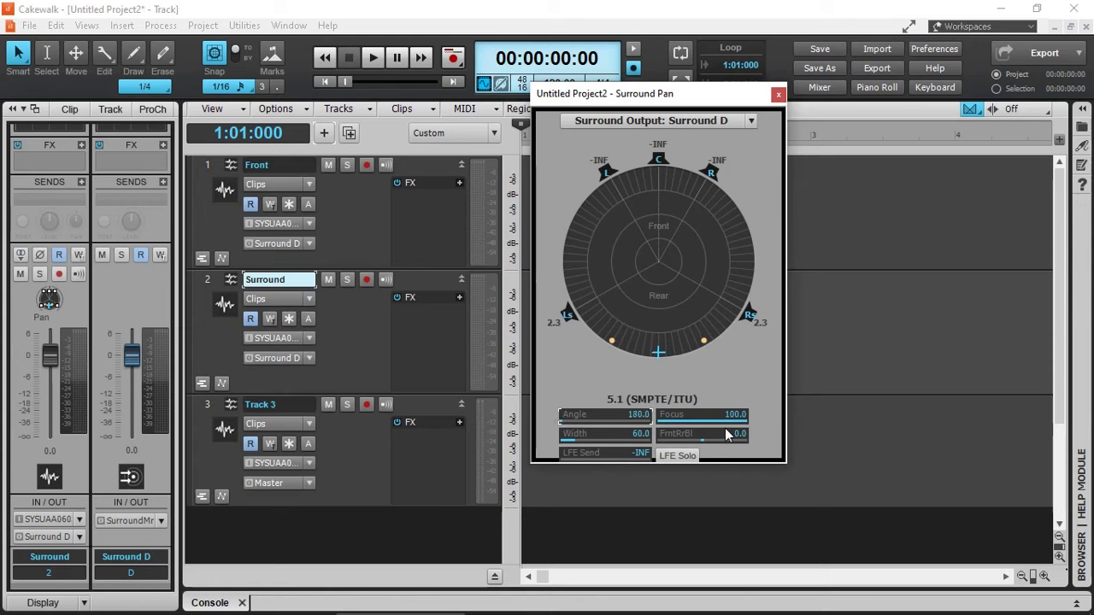
pyautogui.scroll(10, 578, 439)
pyautogui.scroll(2, 578, 439)
# Send Track 3 to the Surround D bus and rename it Ball
pyautogui.click(310, 483)
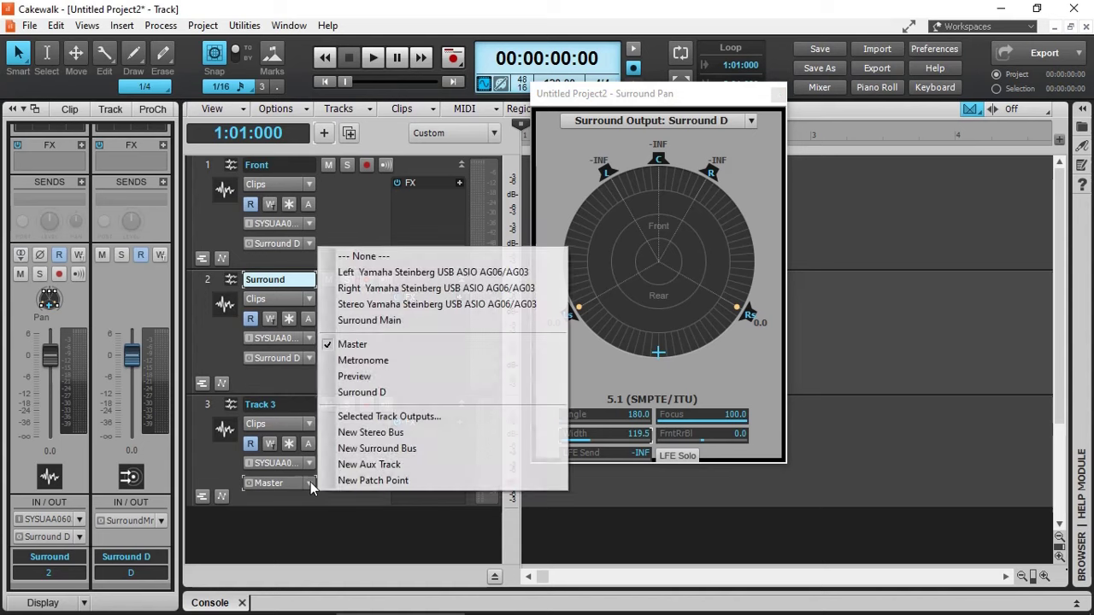
pyautogui.click(381, 395)
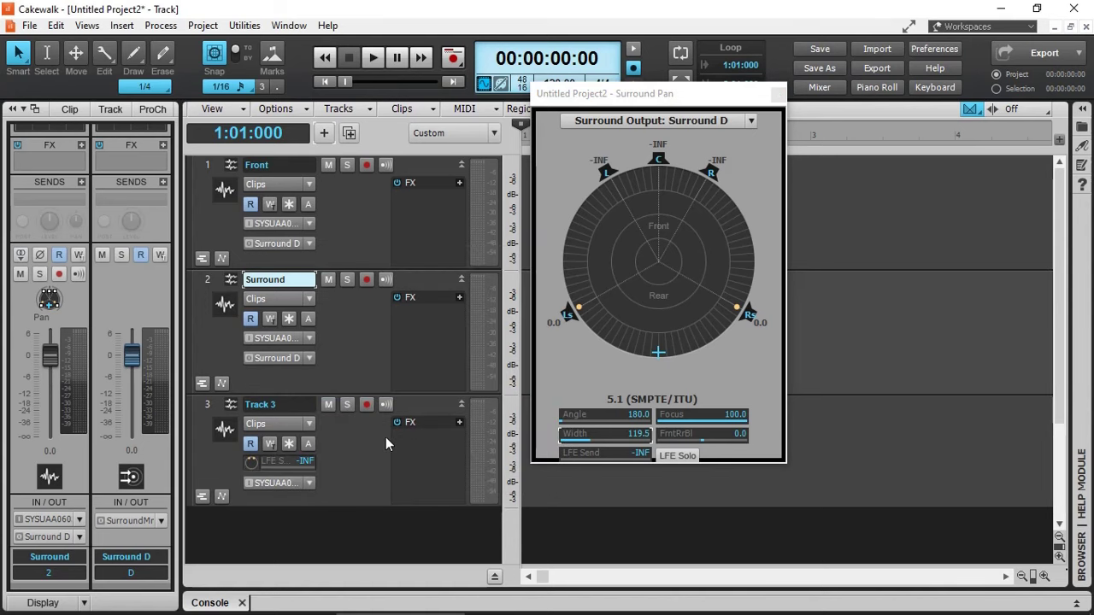
pyautogui.doubleClick(278, 406)
pyautogui.write('Ball')
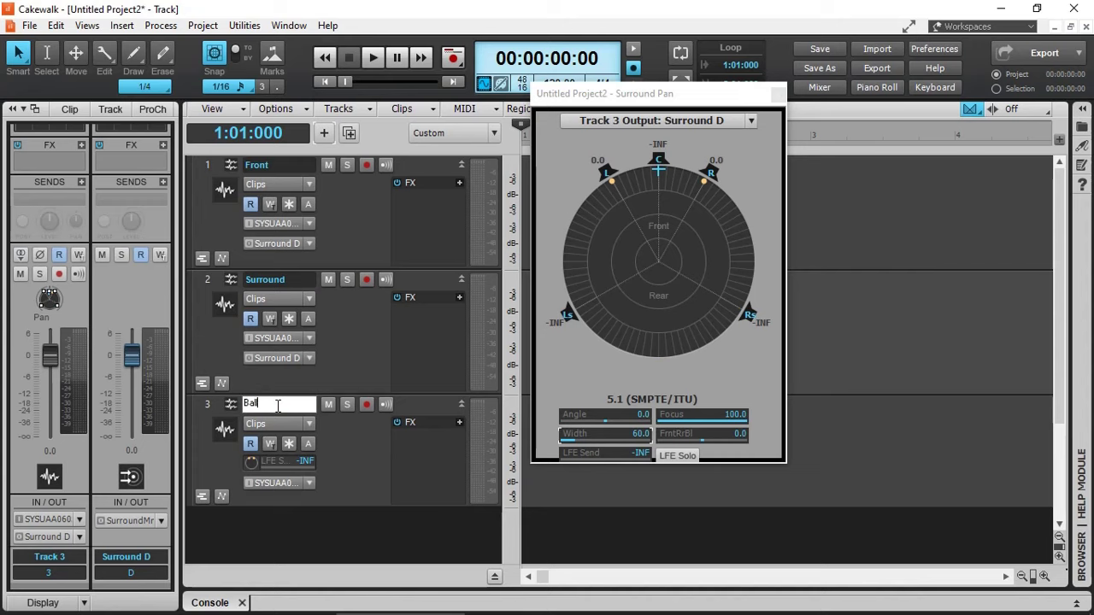
pyautogui.press('Return')
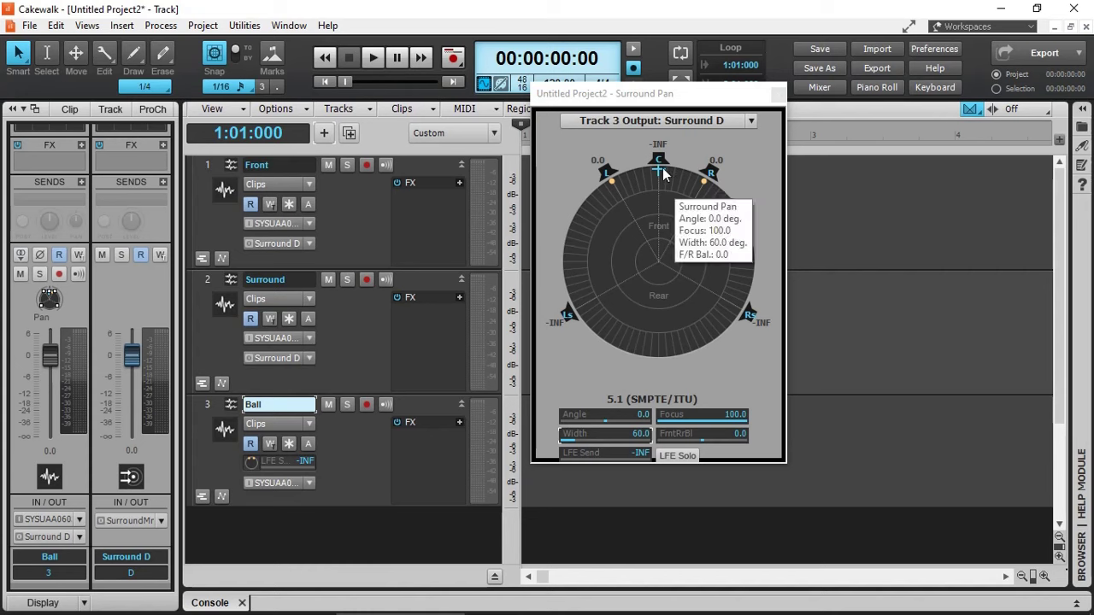
# Test-move the Ball sound toward front-left in the panner, then return it to front centre
pyautogui.moveTo(659, 171)
pyautogui.mouseDown()
pyautogui.moveTo(684, 207)
pyautogui.moveTo(706, 179)
pyautogui.moveTo(713, 232)
pyautogui.moveTo(695, 268)
pyautogui.moveTo(714, 291)
pyautogui.moveTo(674, 325)
pyautogui.moveTo(604, 330)
pyautogui.moveTo(587, 300)
pyautogui.moveTo(589, 239)
pyautogui.moveTo(640, 228)
pyautogui.moveTo(658, 167)
pyautogui.mouseUp()
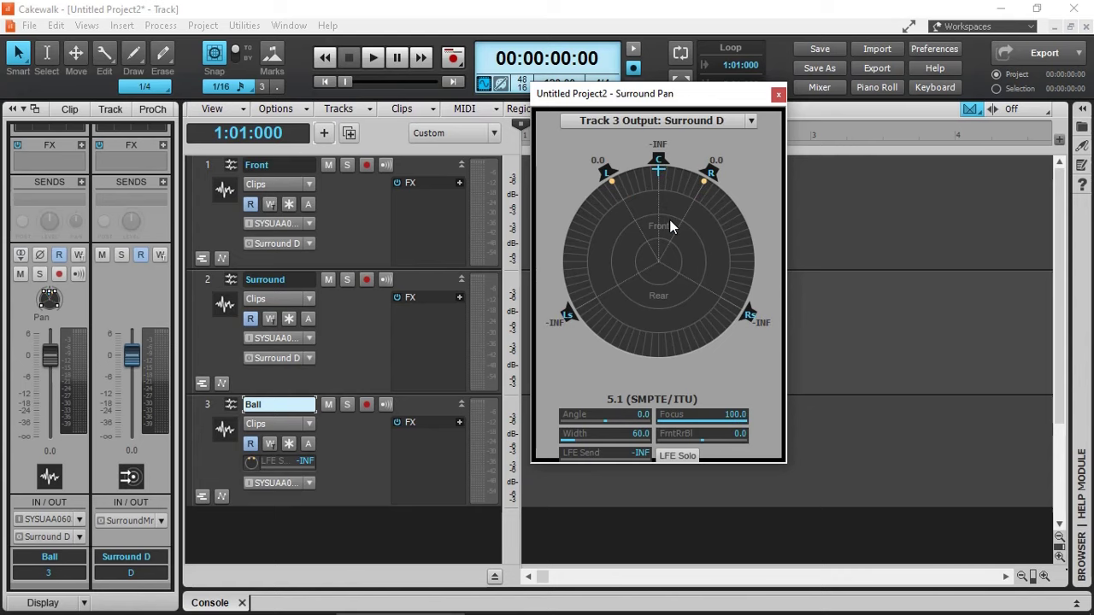
pyautogui.moveTo(661, 176); pyautogui.dragTo(724, 299)
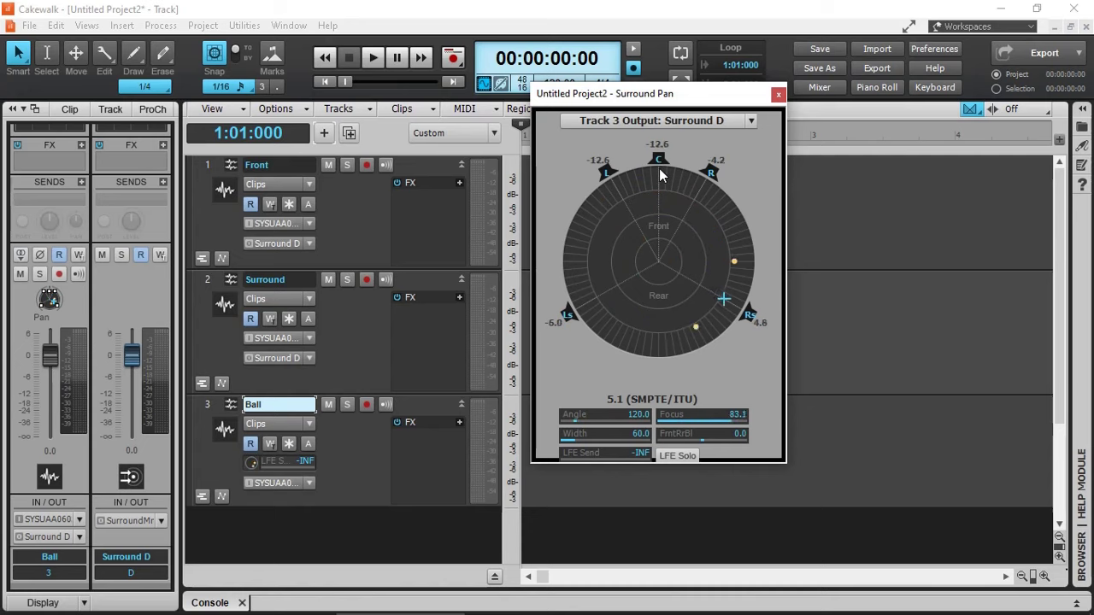
pyautogui.click(659, 168)
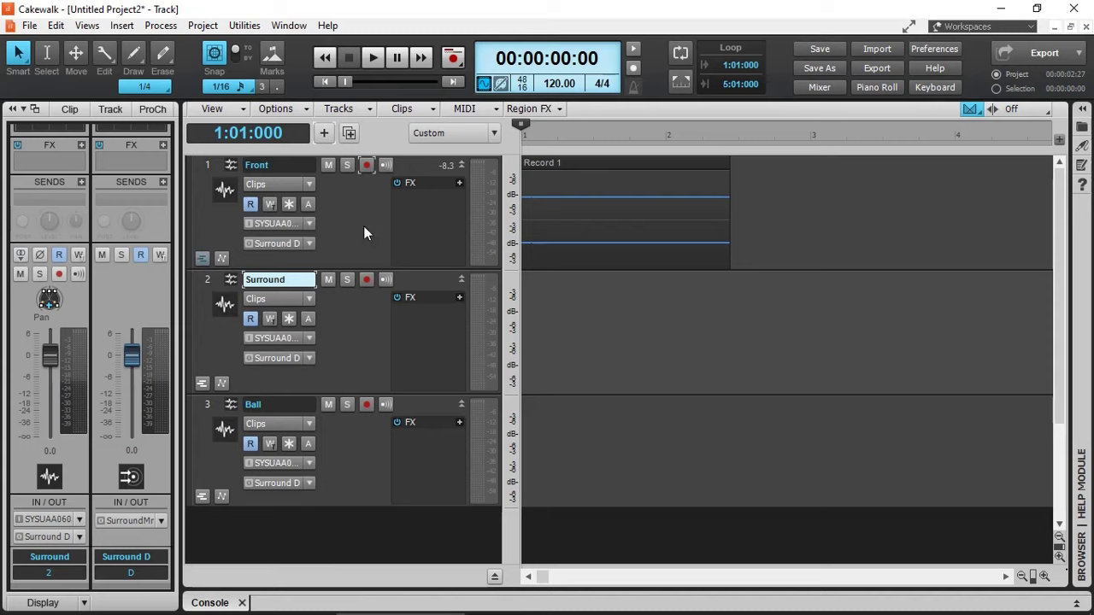
# Open Export Audio and set the Entire Mix bounce's channel format to Multichannel
pyautogui.click(31, 26)
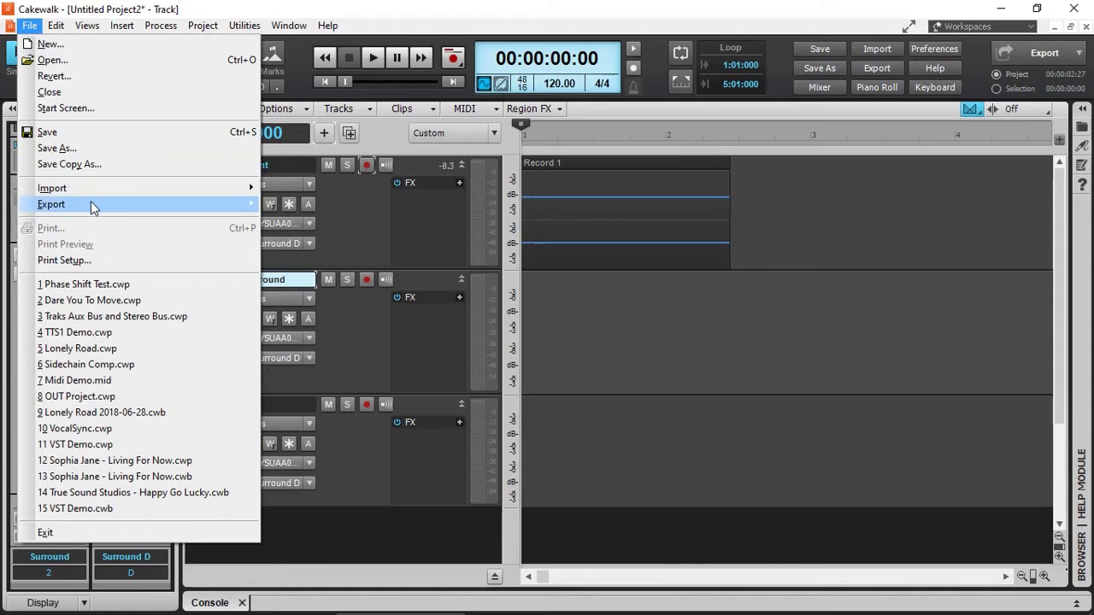
pyautogui.click(287, 206)
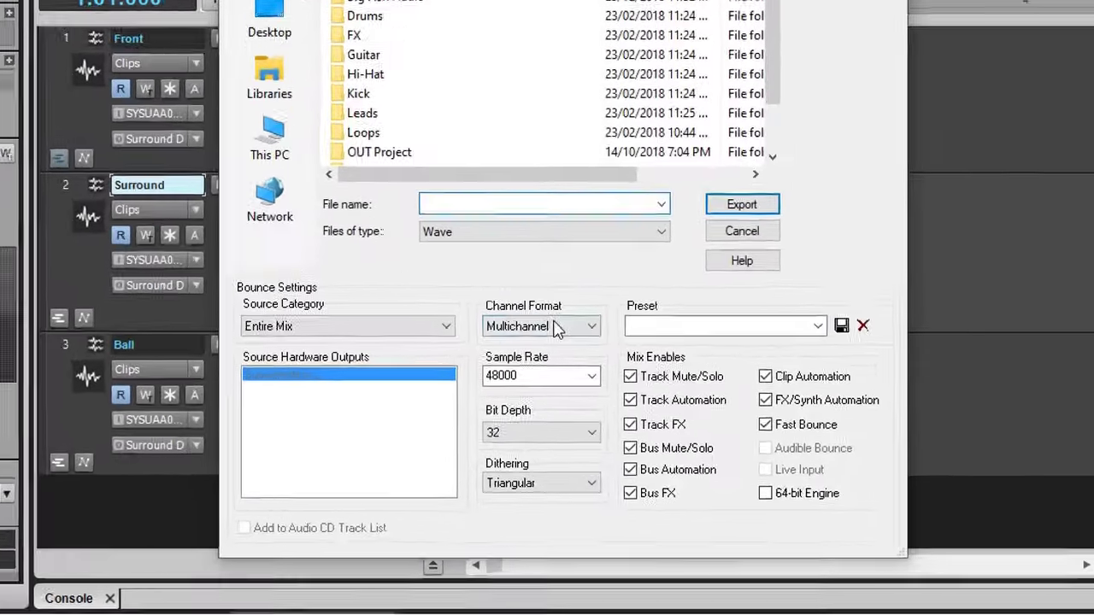
pyautogui.click(603, 392)
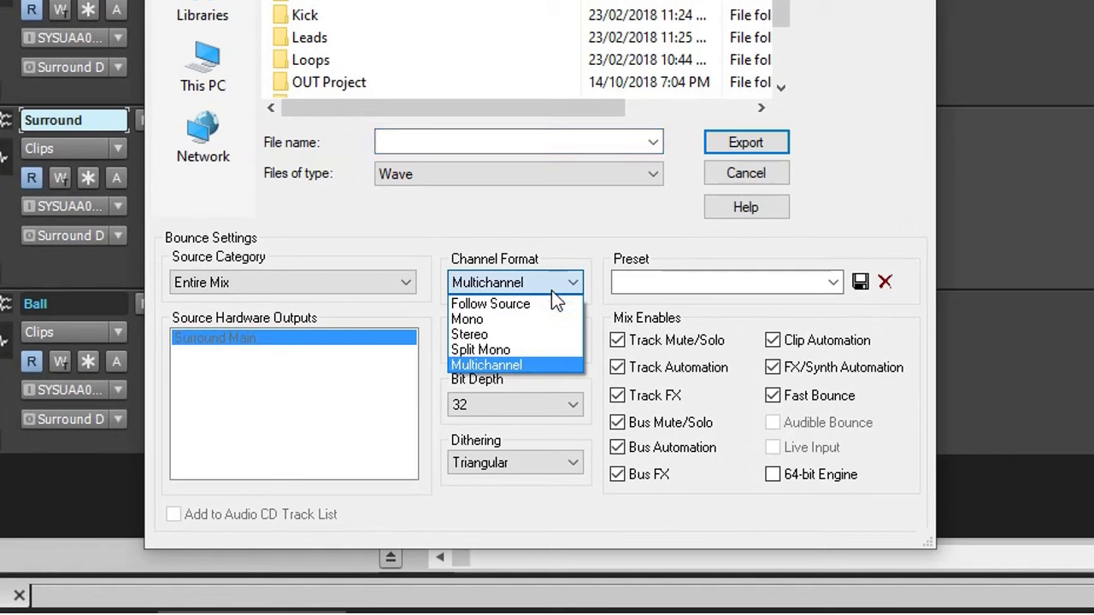
pyautogui.click(539, 334)
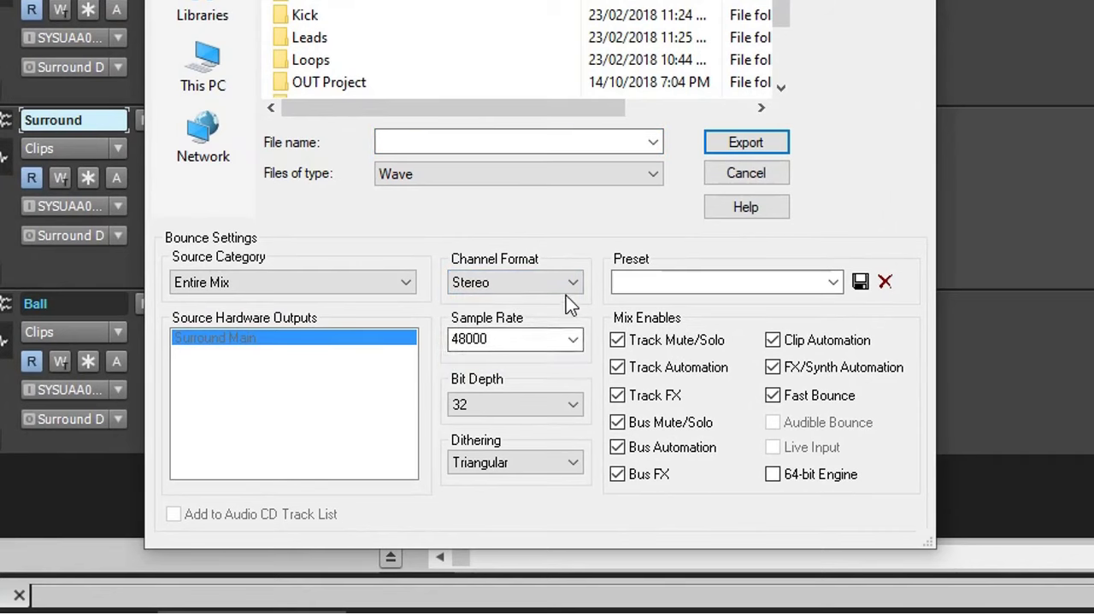
pyautogui.click(568, 281)
pyautogui.click(519, 365)
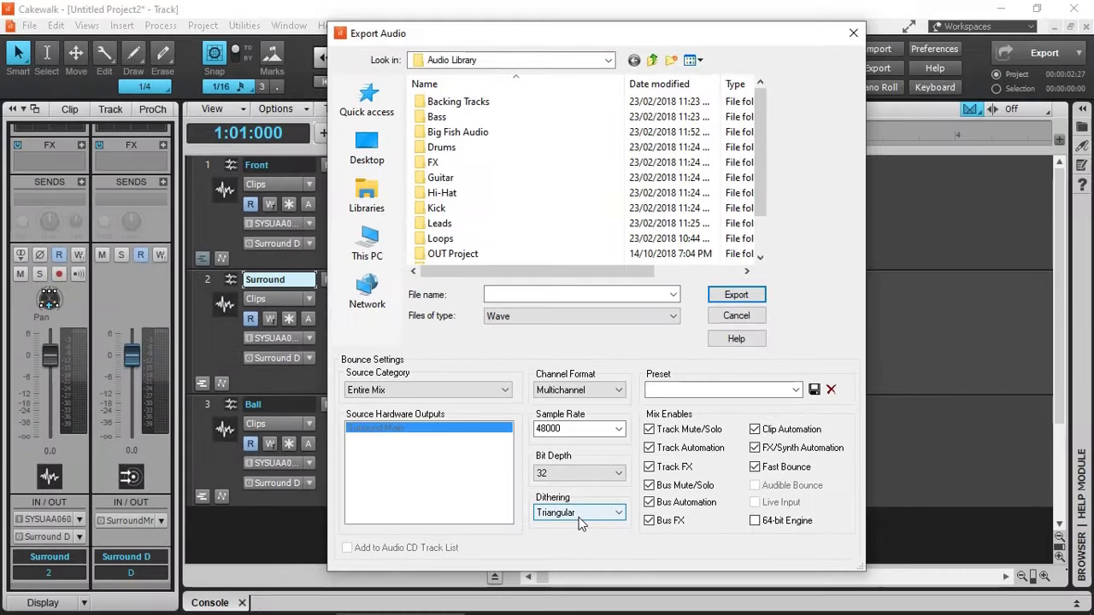
# Cancel the Export Audio dialog to return to the Front, Surround and Ball tracks
pyautogui.click(745, 173)
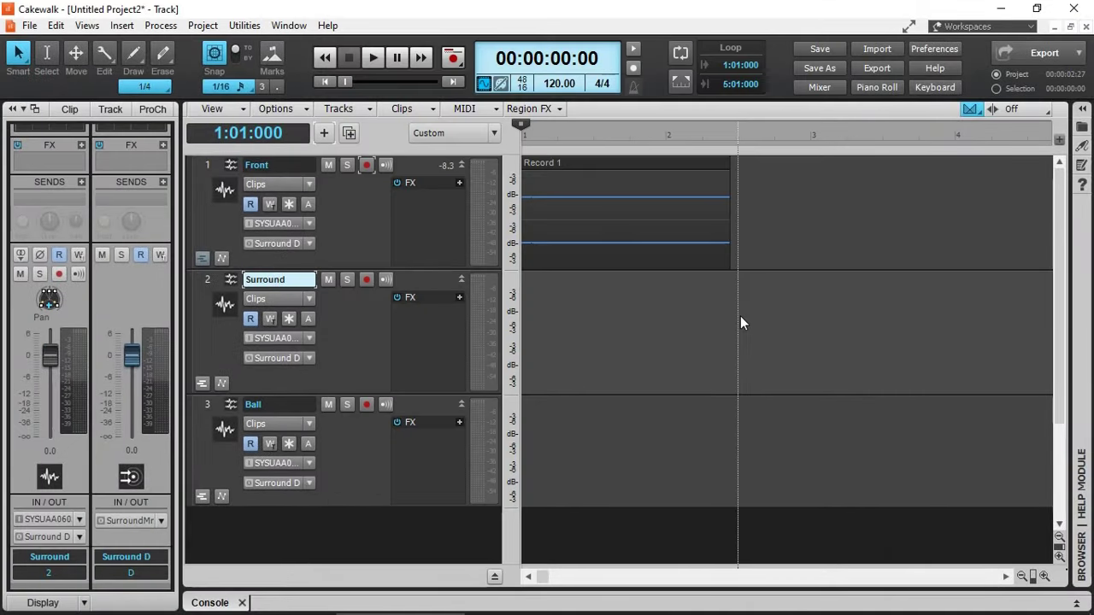